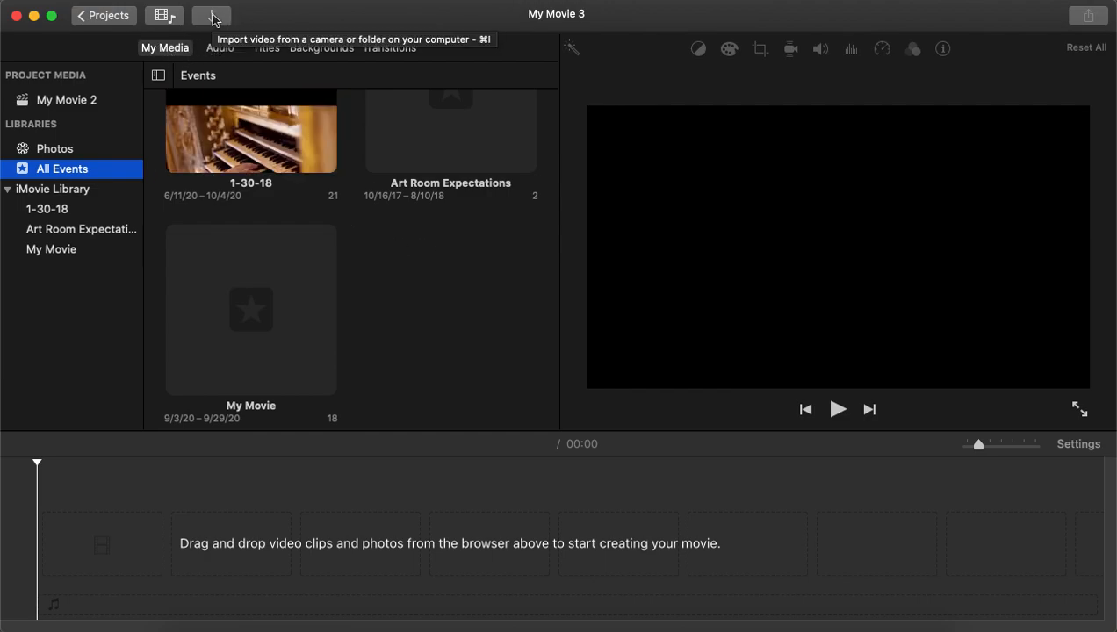
# Import the six files from Children's Museum Intro.mp4 through IMG_1660.mov on the Desktop into the project media.
pyautogui.click(213, 17)
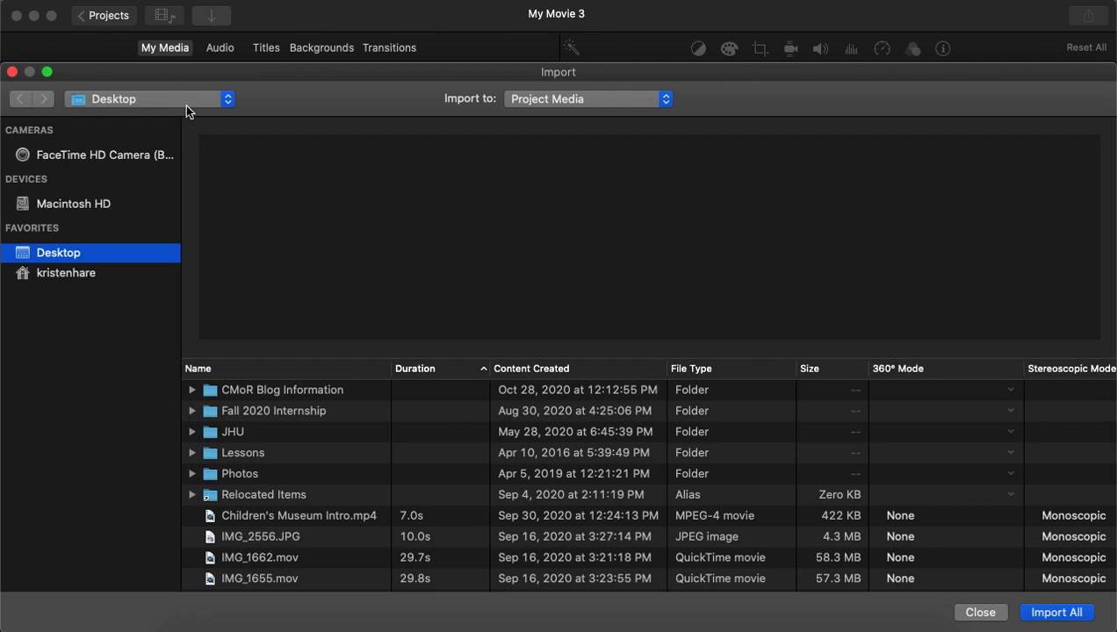
pyautogui.scroll(-2, 278, 501)
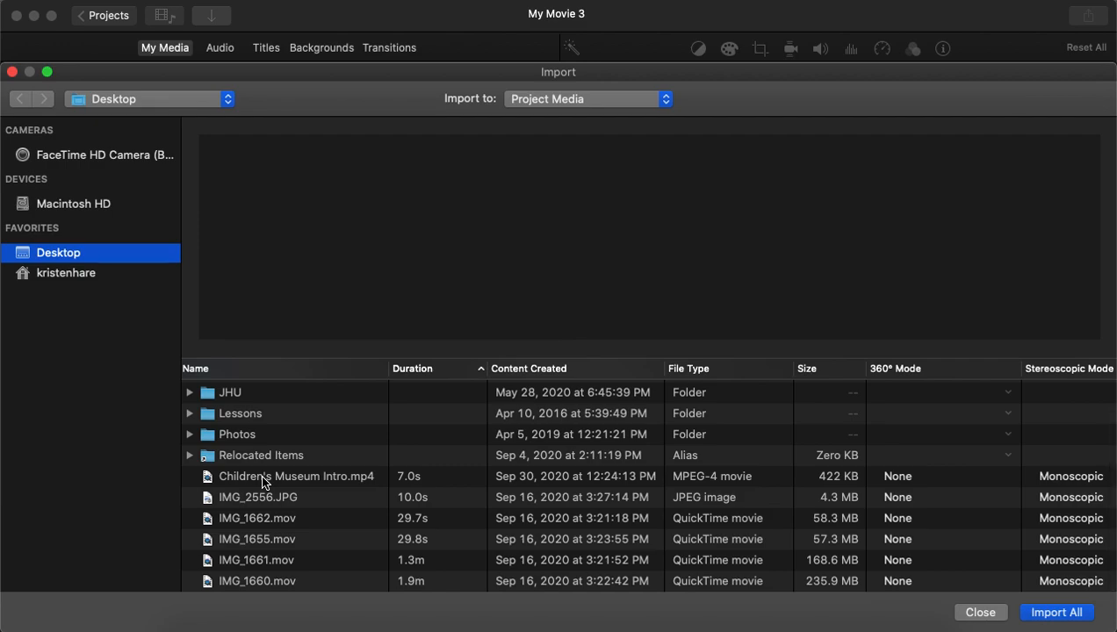
pyautogui.click(262, 479)
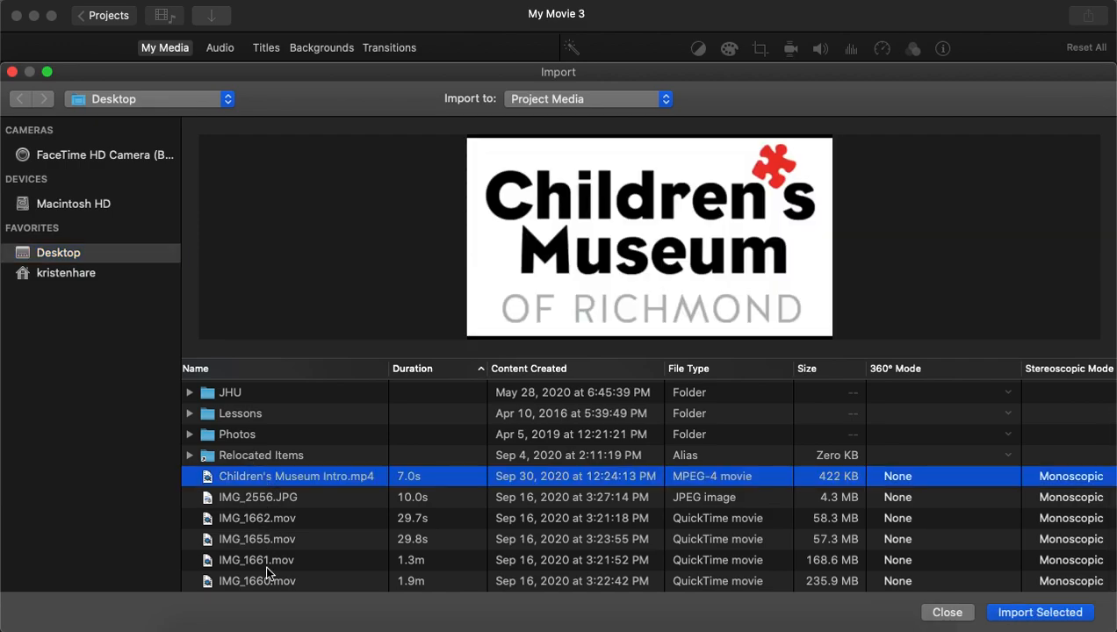
pyautogui.keyDown('shift'); pyautogui.click(270, 581); pyautogui.keyUp('shift')
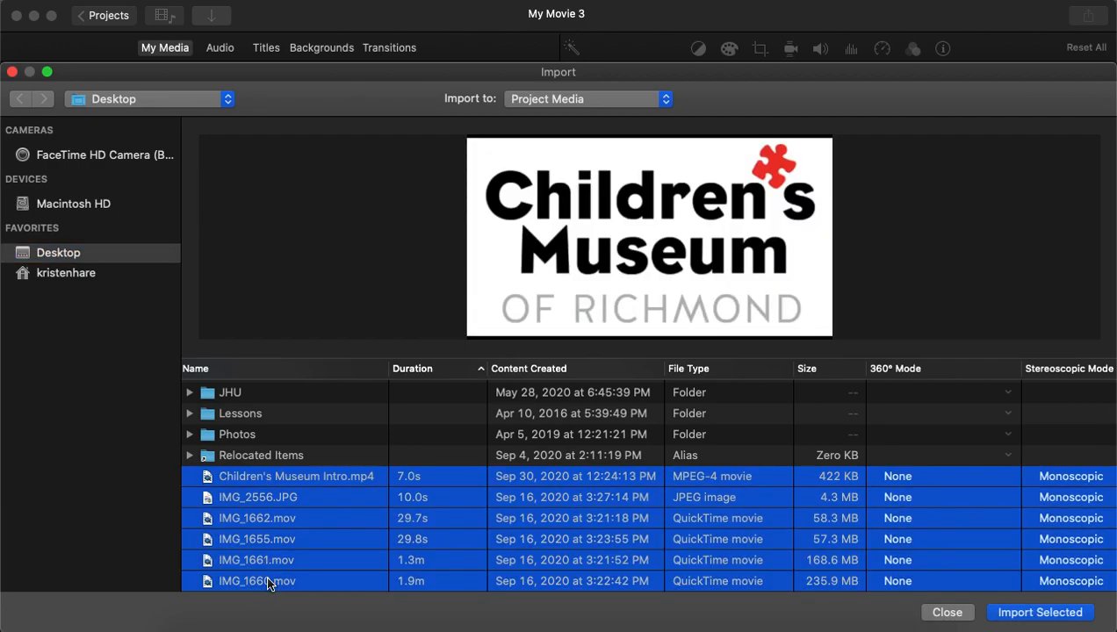
pyautogui.click(1063, 615)
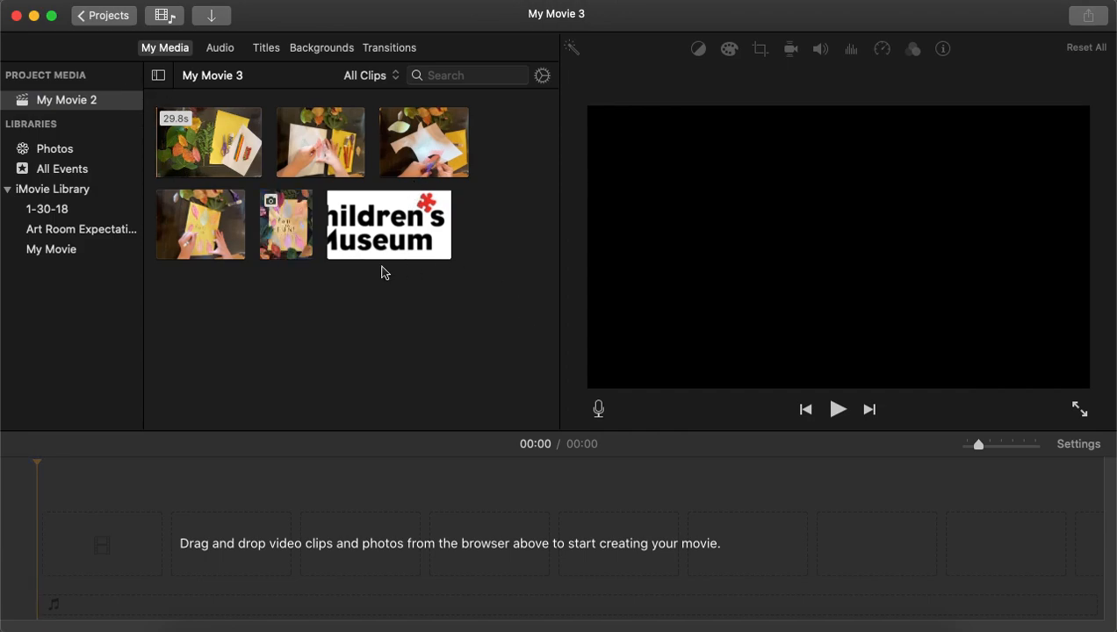
# Place the Children's Museum intro clip on the timeline and add a Cross Blur transition after it.
pyautogui.moveTo(362, 227); pyautogui.dragTo(58, 548)
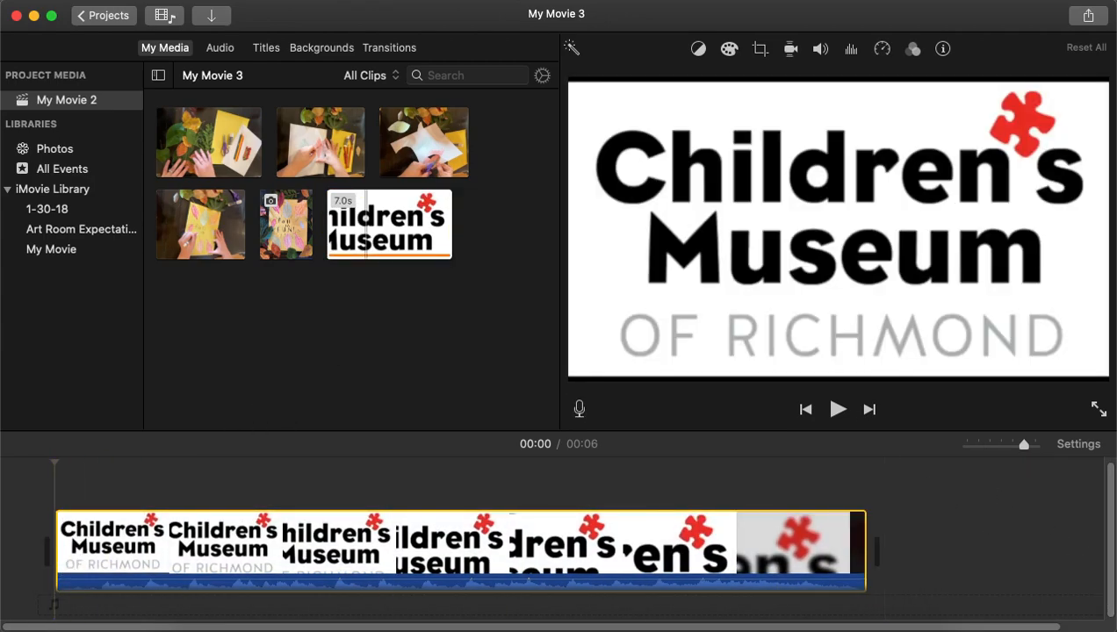
pyautogui.click(380, 50)
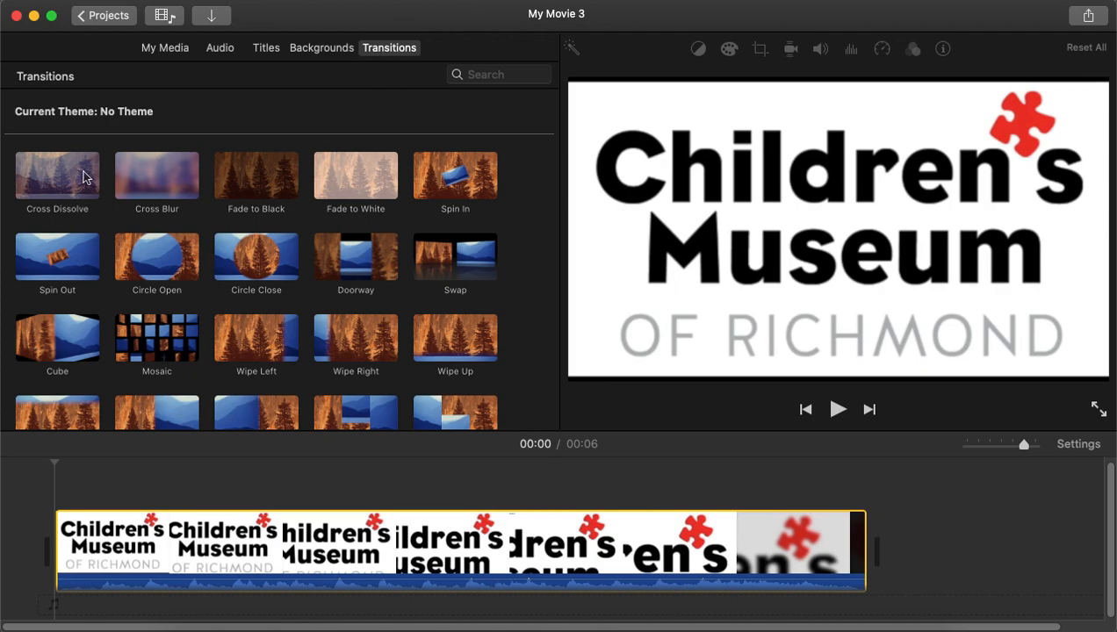
pyautogui.moveTo(147, 186); pyautogui.dragTo(764, 551)
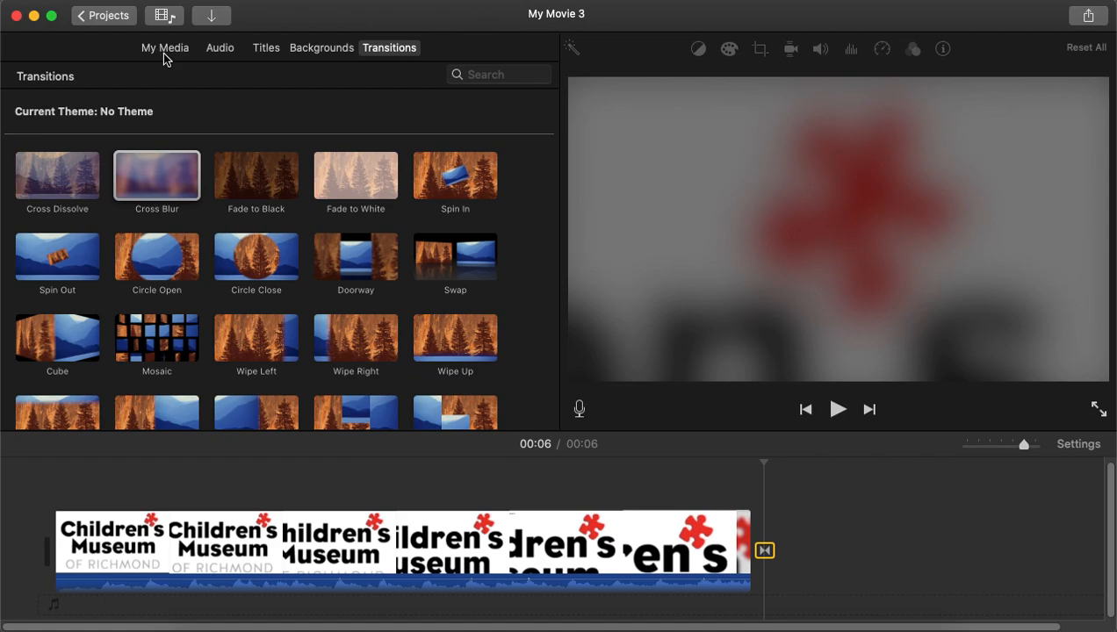
# Append the 29.8s leaves-and-materials clip after the Cross Blur transition.
pyautogui.click(163, 51)
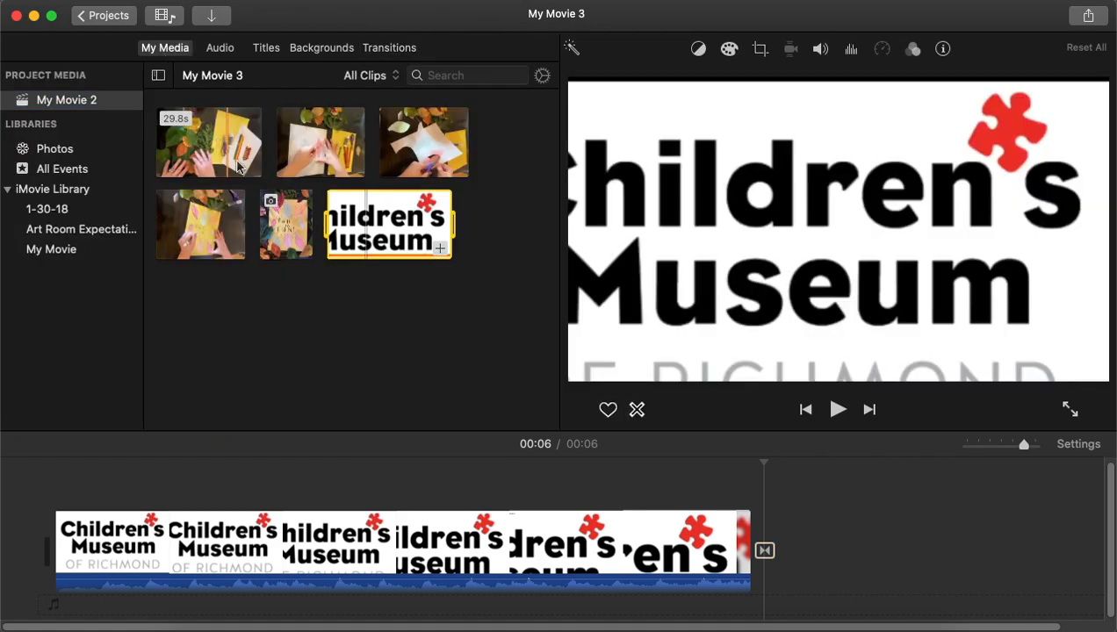
pyautogui.moveTo(207, 147); pyautogui.dragTo(795, 541)
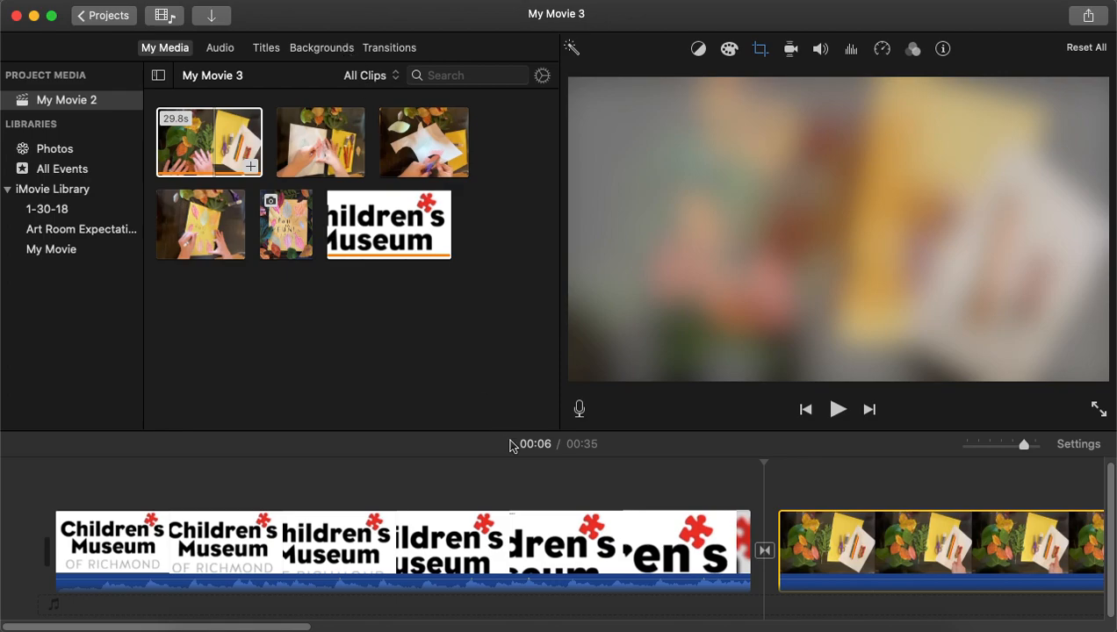
# Add a Scrolling Credits title over the start of the materials clip.
pyautogui.click(265, 49)
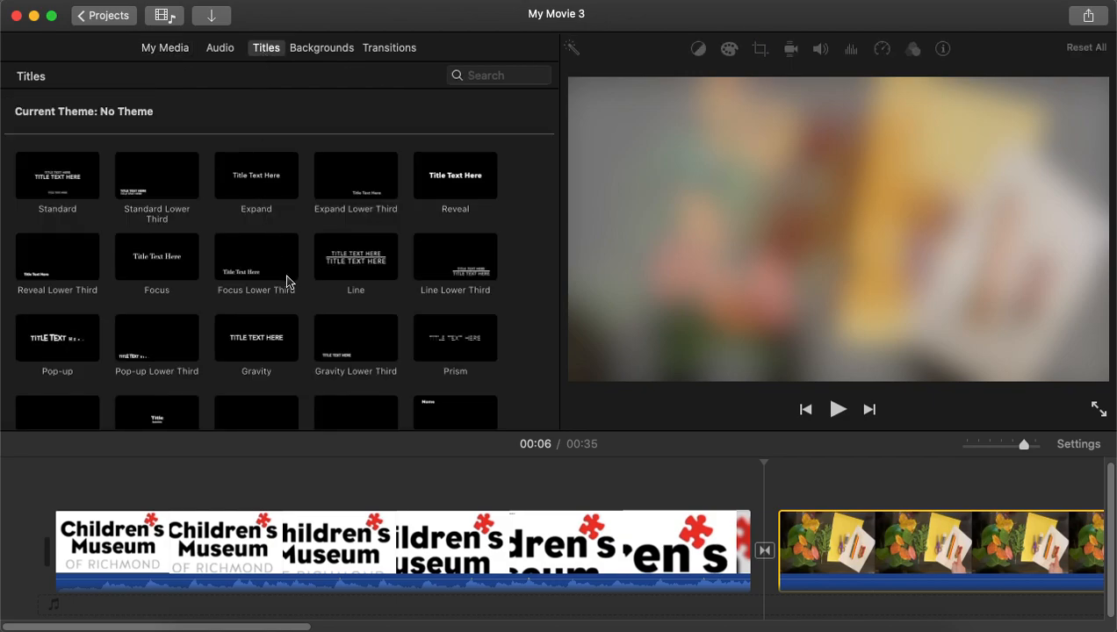
pyautogui.scroll(-5, 286, 281)
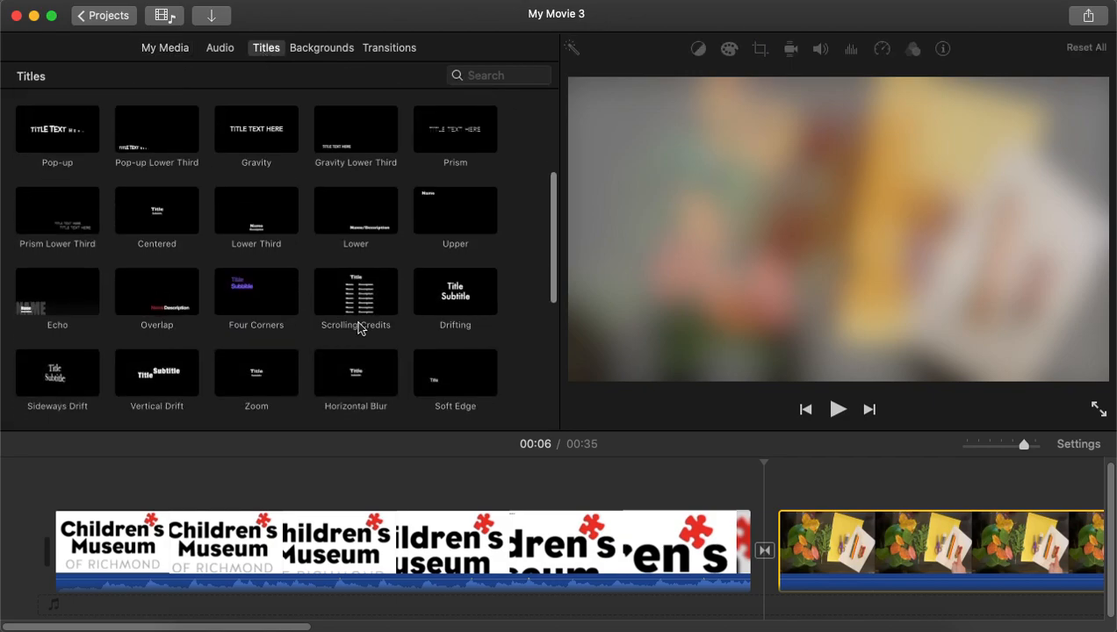
pyautogui.moveTo(351, 298); pyautogui.dragTo(818, 479)
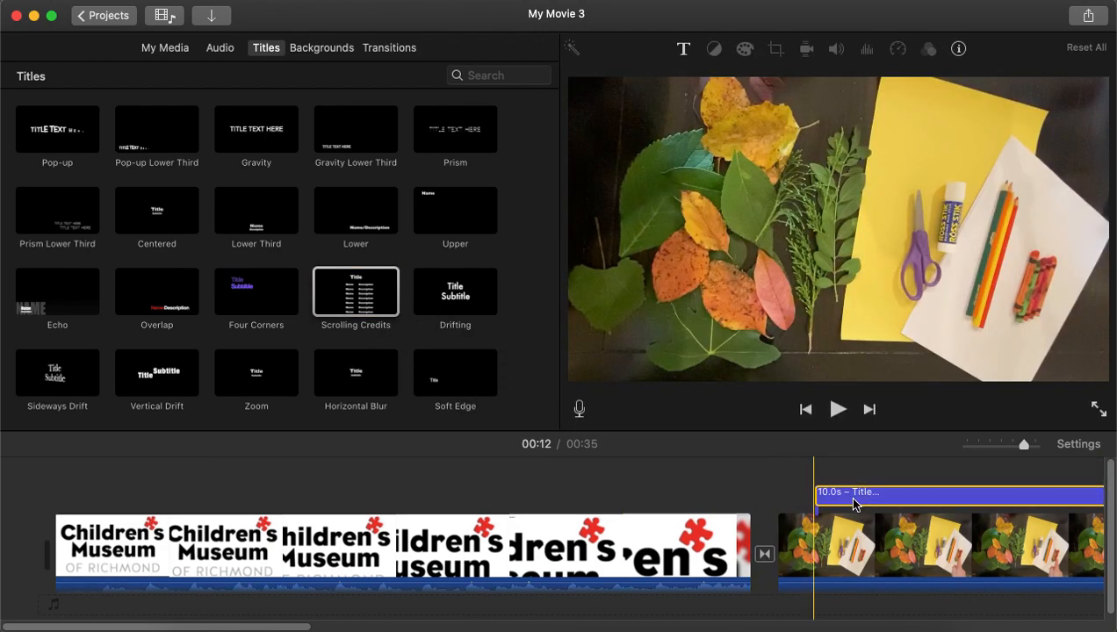
# Replace the title's text with "materials:".
pyautogui.click(852, 497)
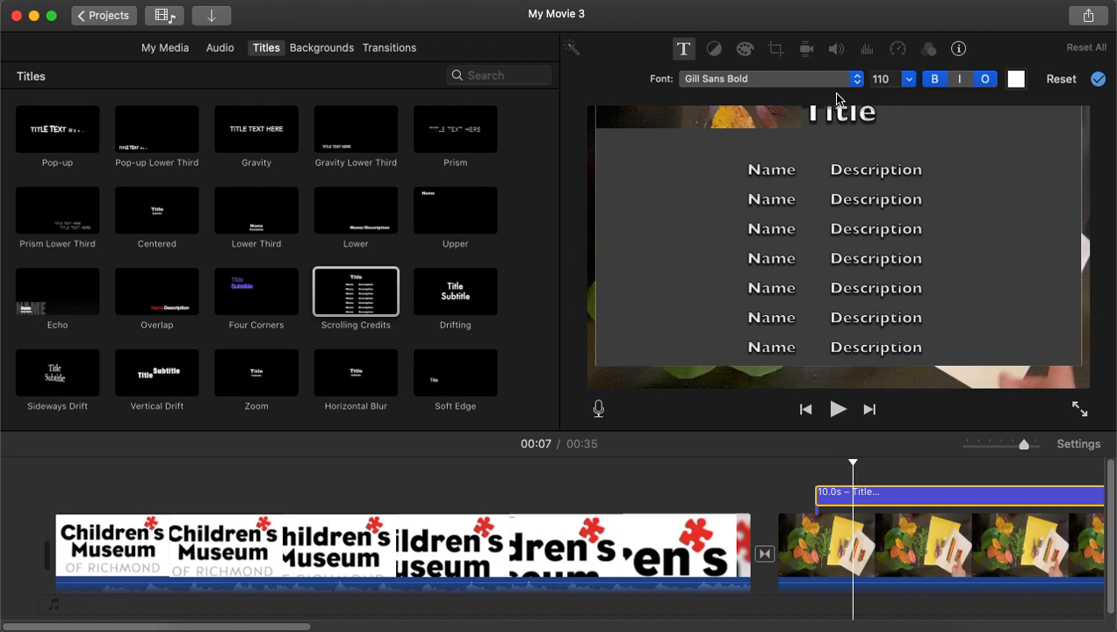
pyautogui.click(853, 145)
pyautogui.write('ma')
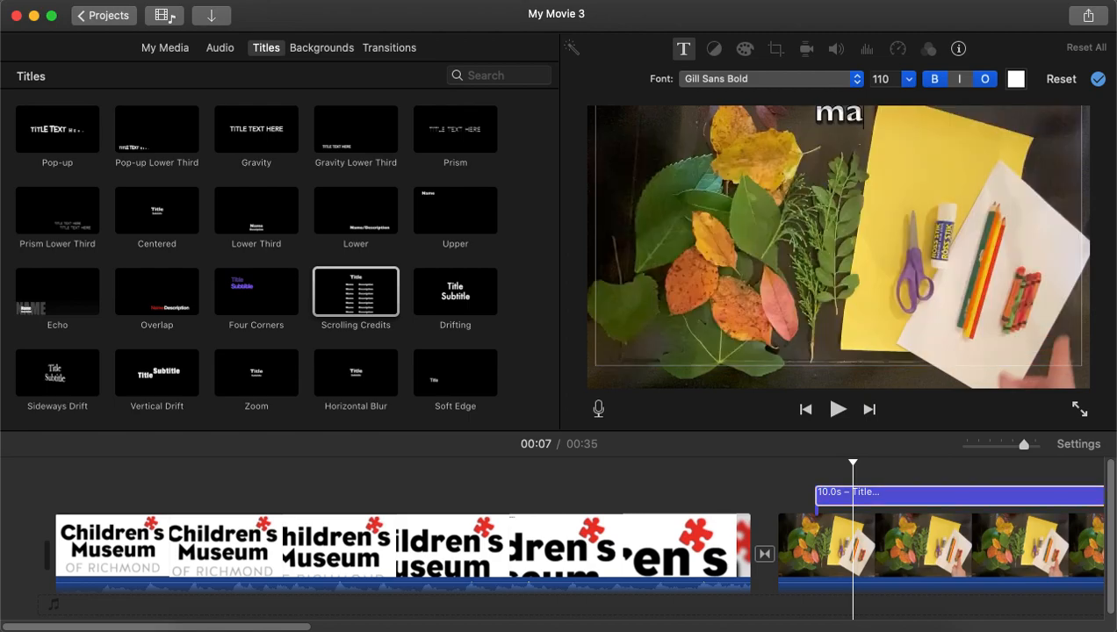
pyautogui.write('terials:')
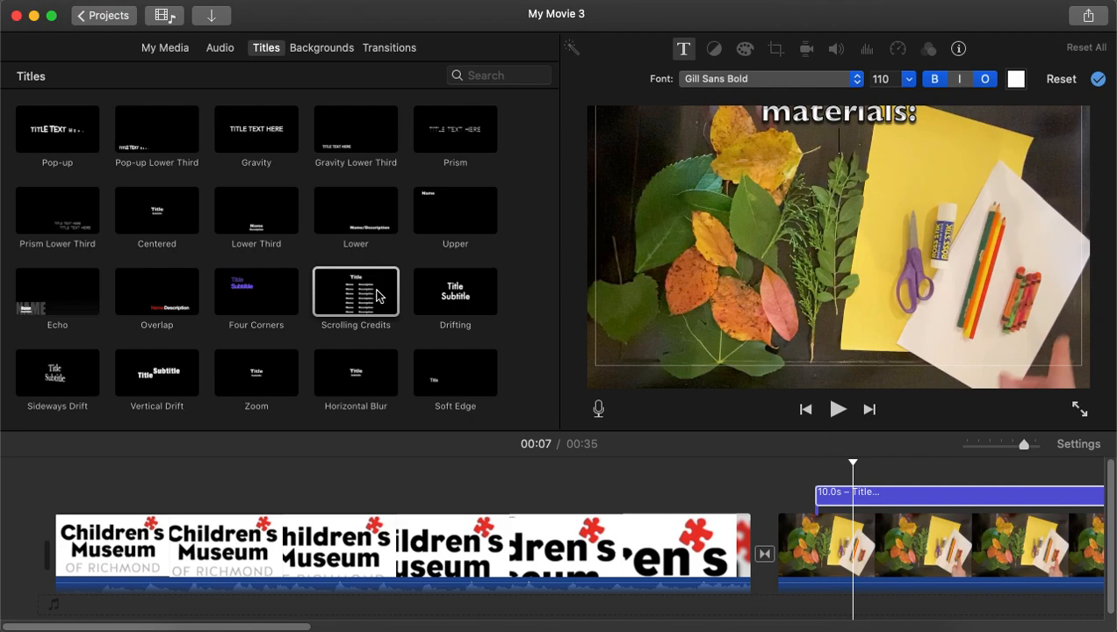
pyautogui.click(761, 483)
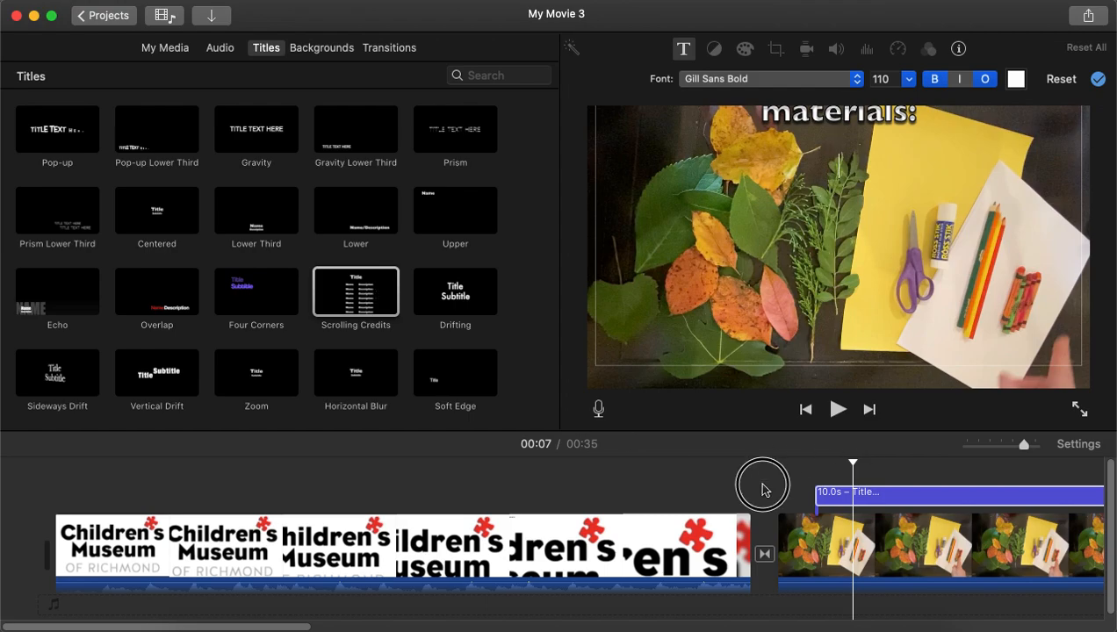
pyautogui.click(834, 473)
# Add a Circle Open transition at the end of the materials clip.
pyautogui.hscroll(5, 914, 472)
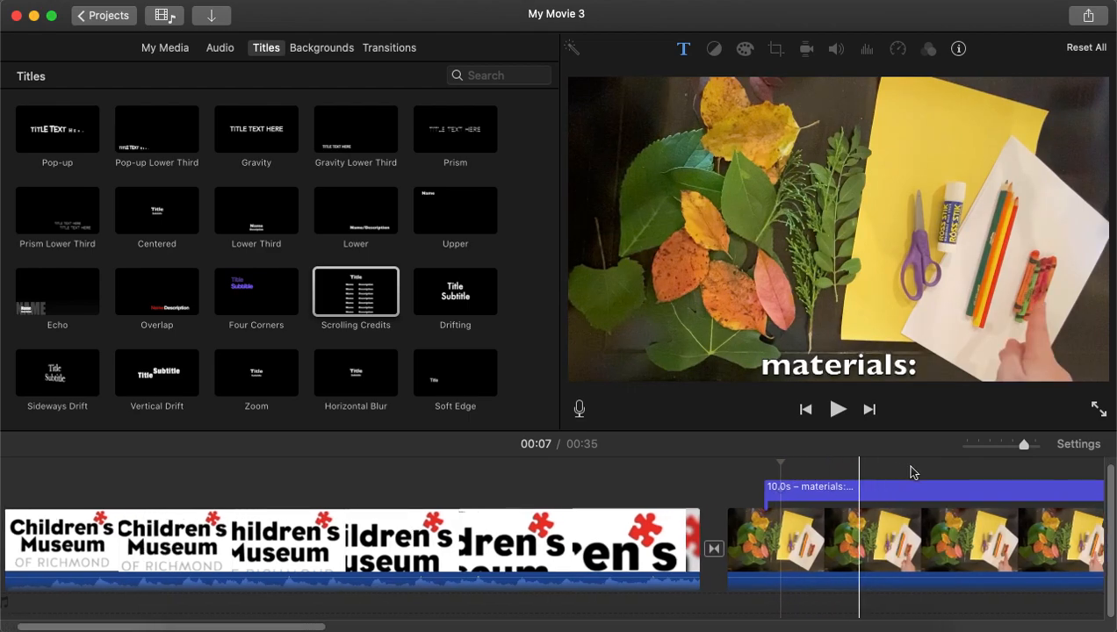
pyautogui.hscroll(10, 913, 474)
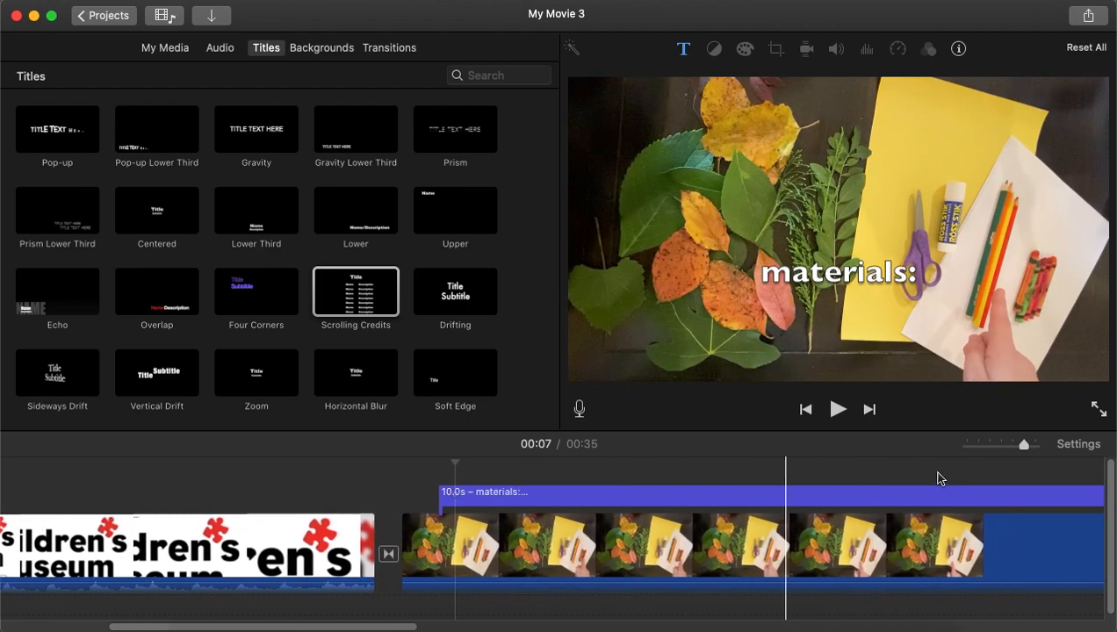
pyautogui.hscroll(10, 940, 479)
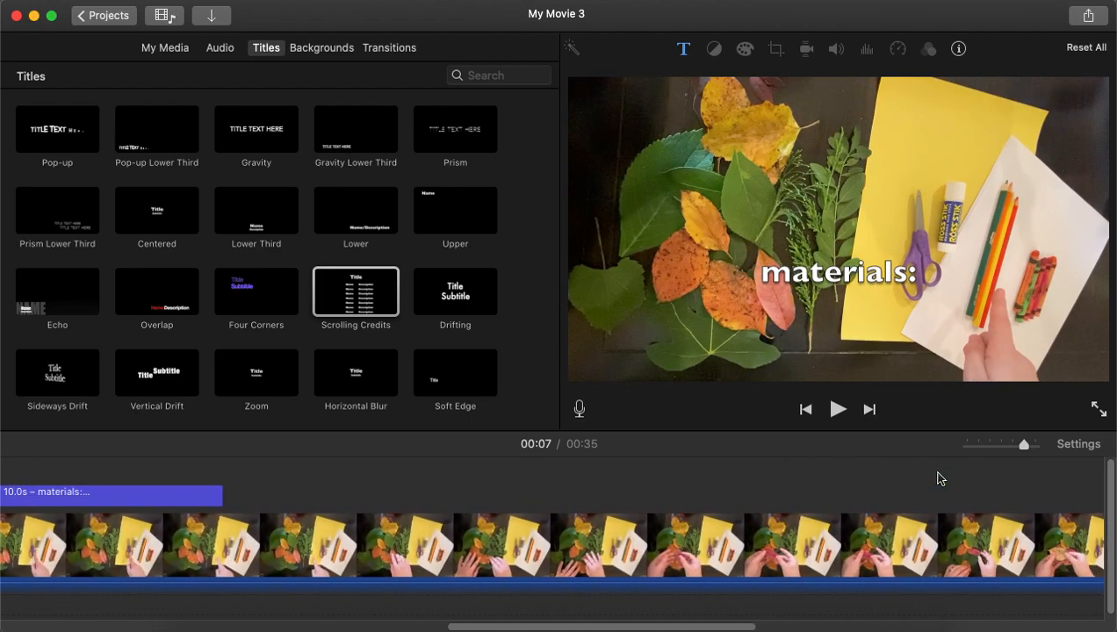
pyautogui.hscroll(4, 938, 479)
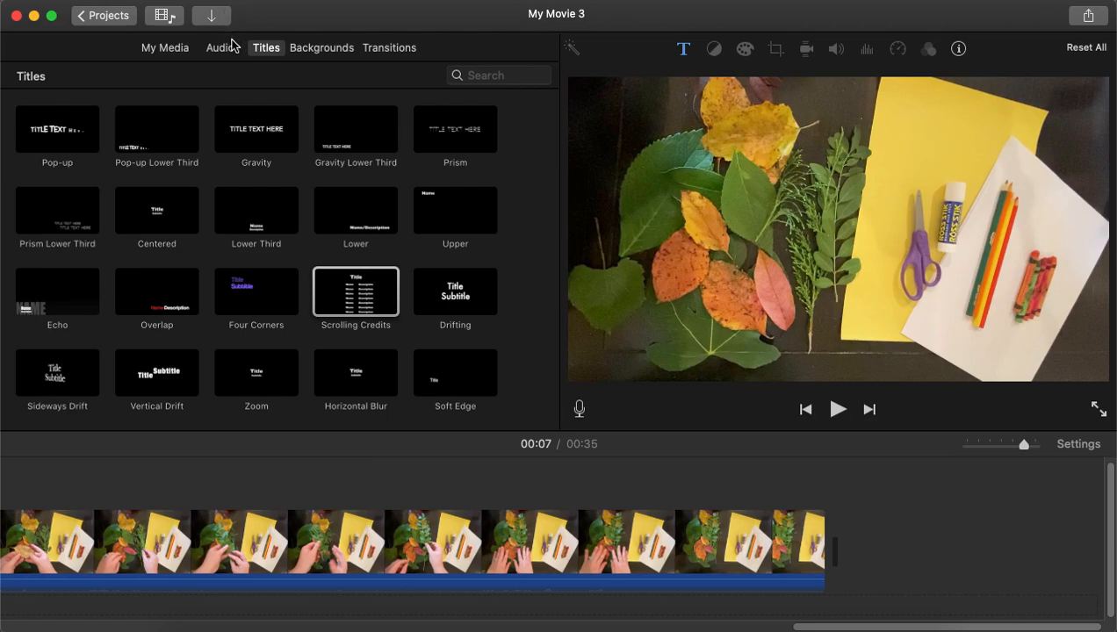
pyautogui.click(394, 47)
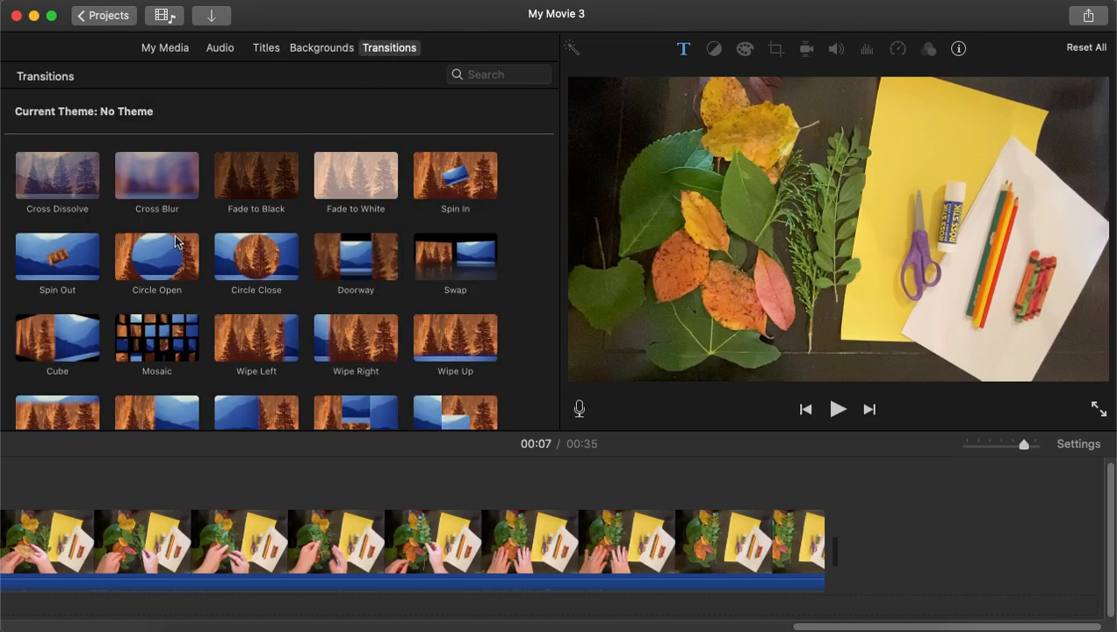
pyautogui.moveTo(158, 251); pyautogui.dragTo(761, 560)
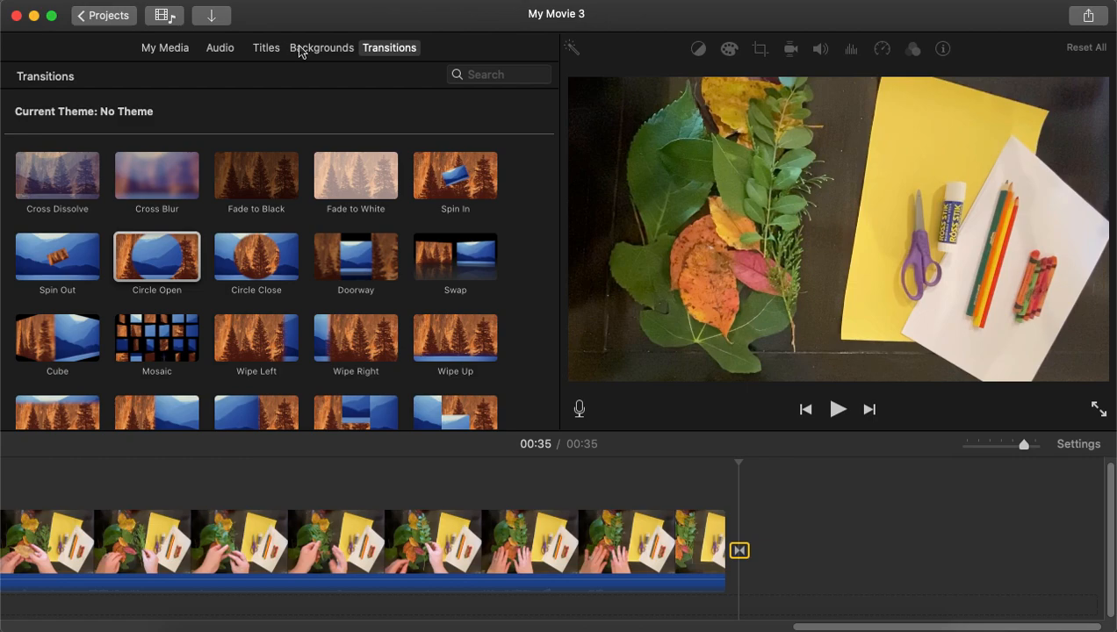
# Append the 1.9m paper-folding clip after the Circle Open transition.
pyautogui.click(172, 52)
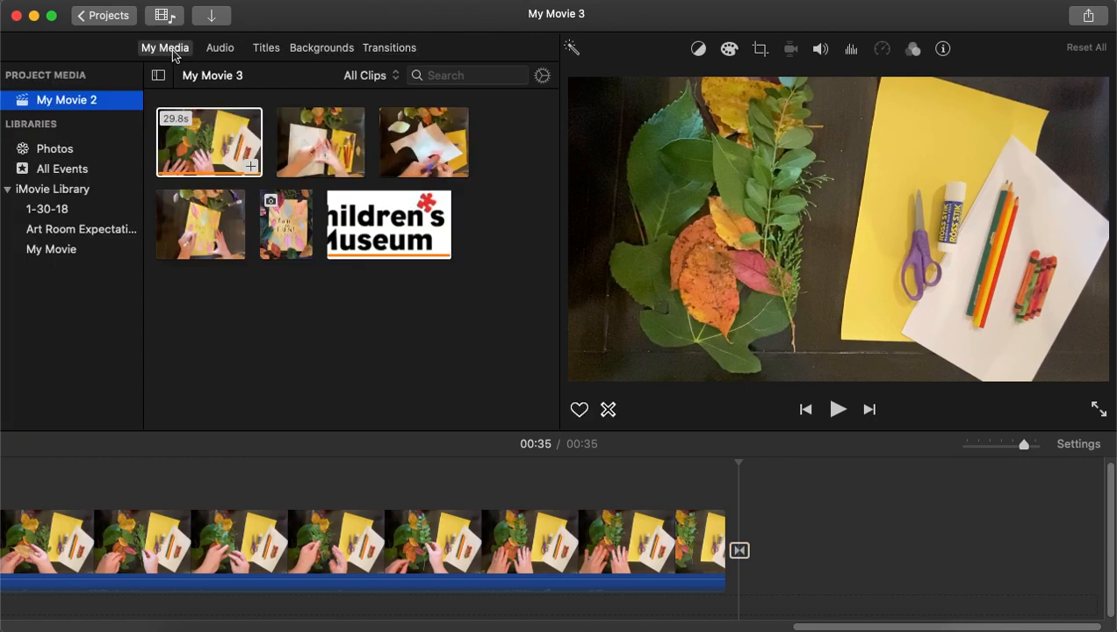
pyautogui.moveTo(328, 138); pyautogui.dragTo(795, 546)
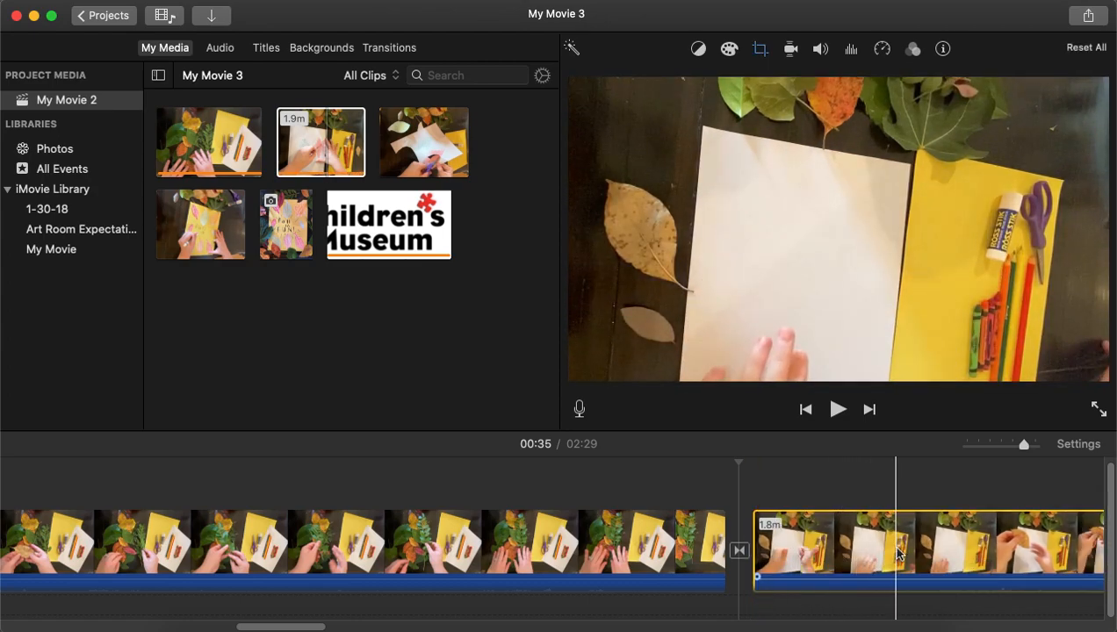
# Split the paper-folding clip at about 00:48 on the timeline.
pyautogui.hscroll(5, 897, 553)
pyautogui.hscroll(4, 897, 553)
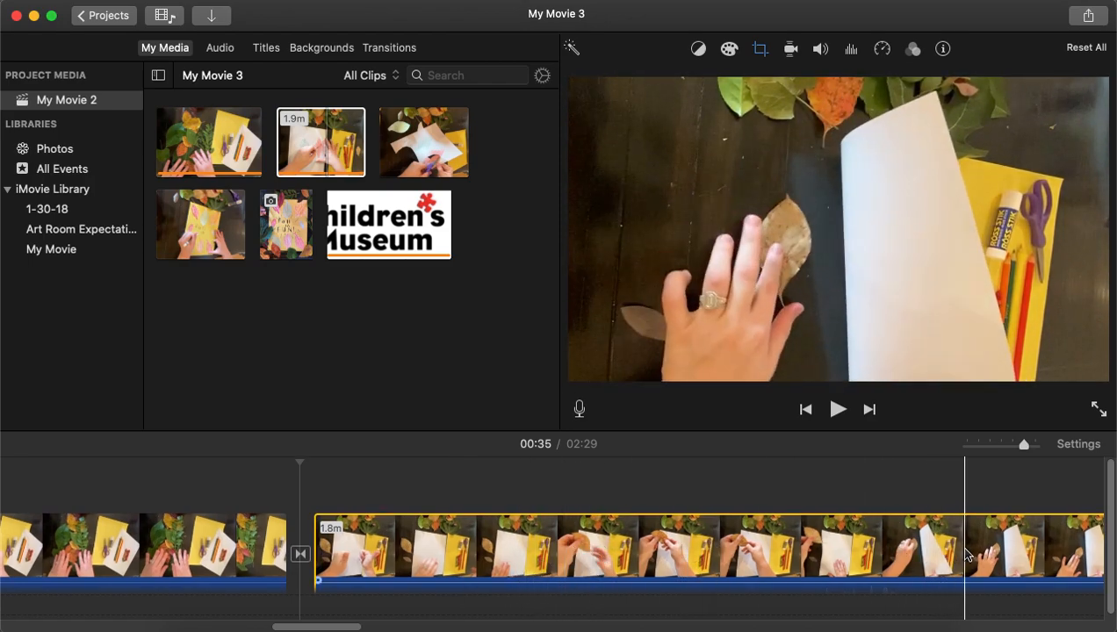
pyautogui.hscroll(5, 1040, 559)
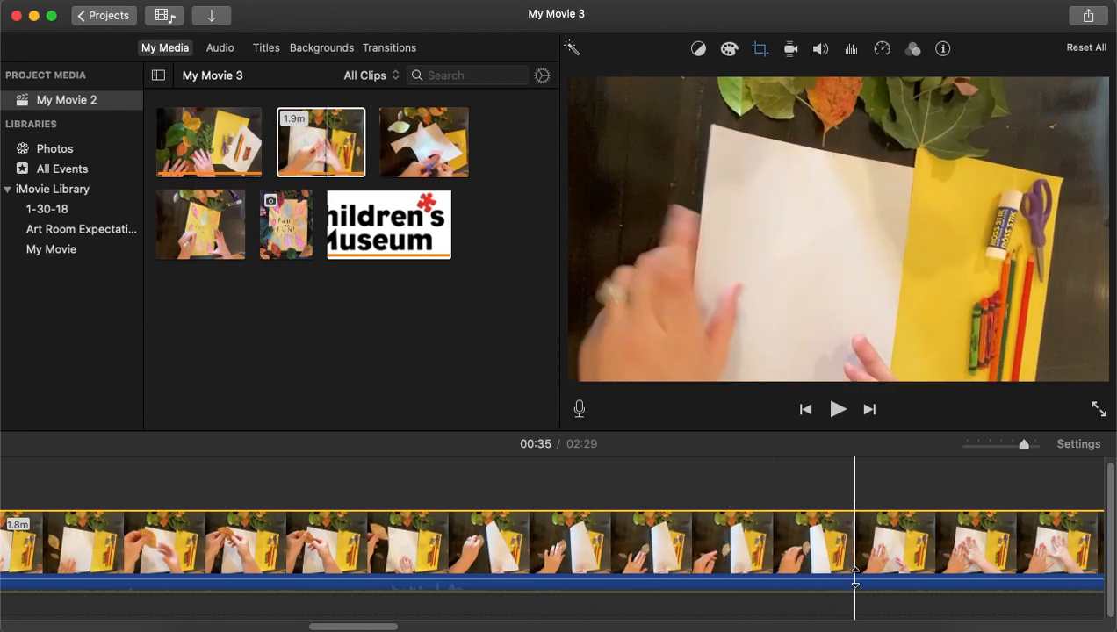
pyautogui.click(940, 570)
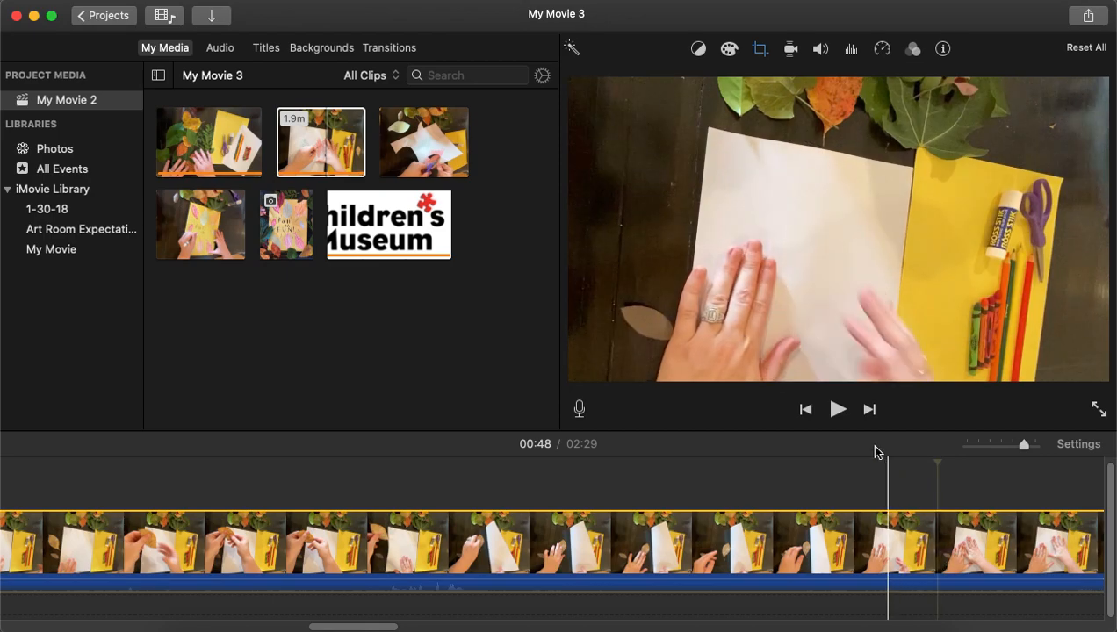
pyautogui.click(199, 0)
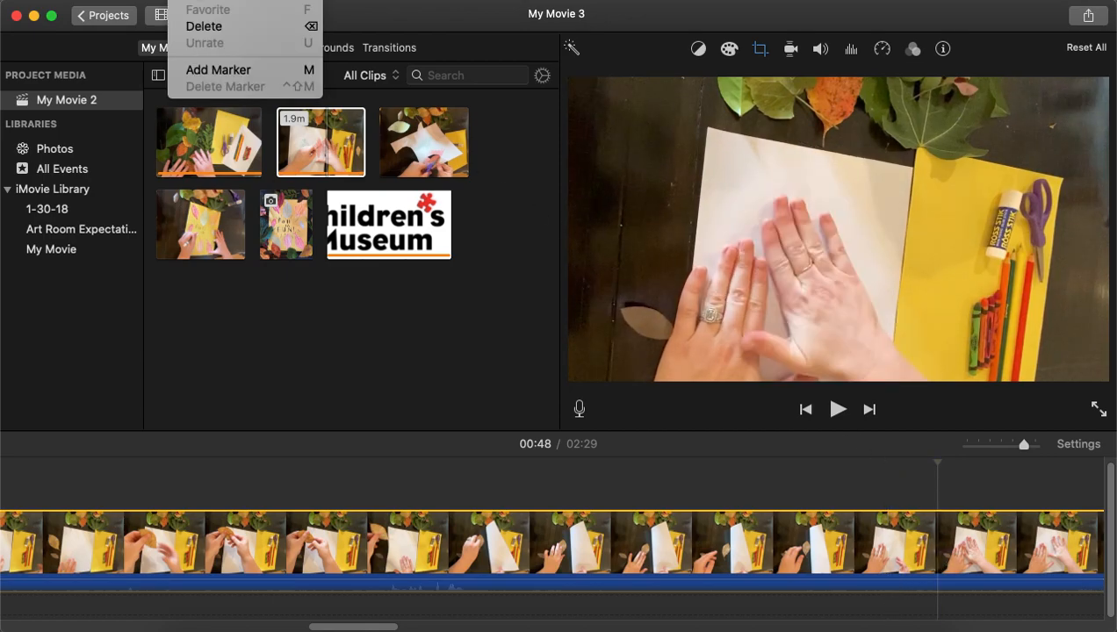
pyautogui.moveTo(232, 0)
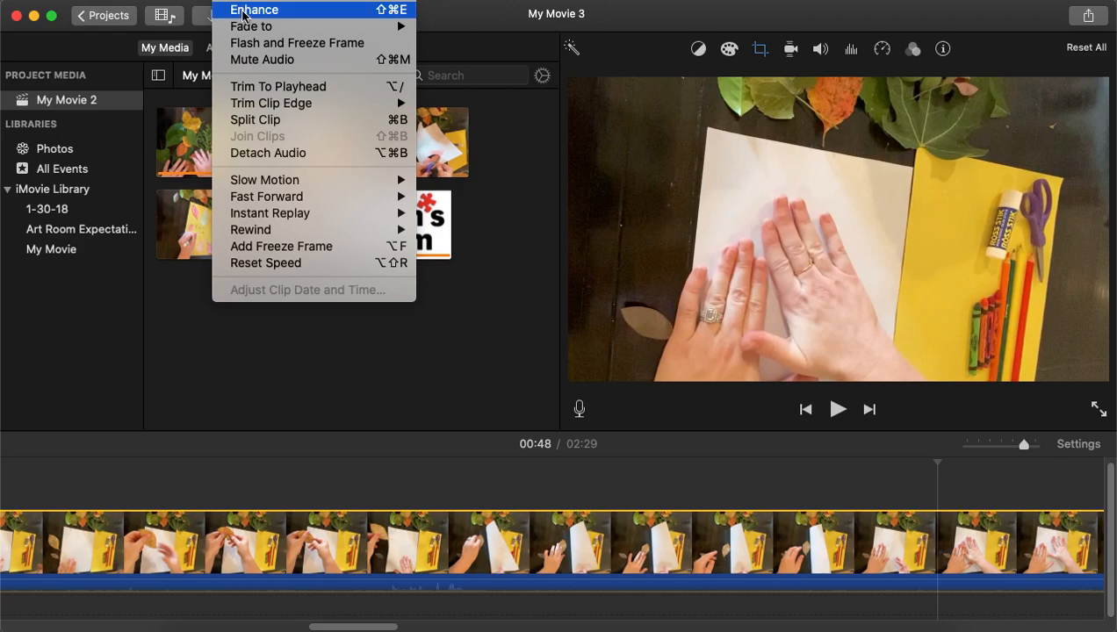
pyautogui.click(244, 121)
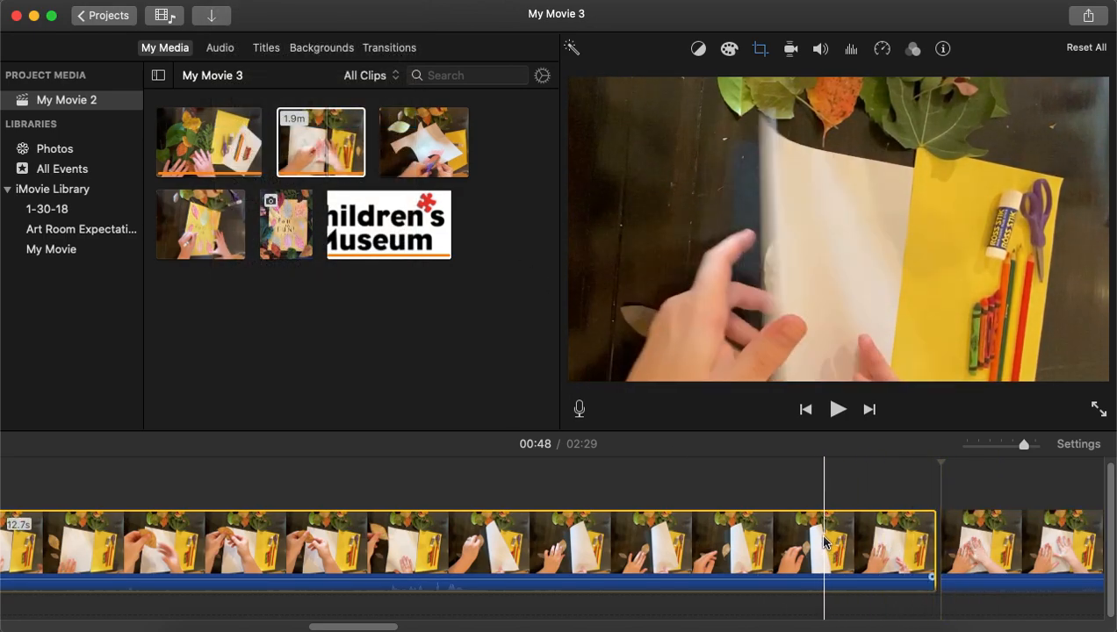
# Set the second part of the split paper-folding clip to Fast speed at 4x.
pyautogui.click(791, 546)
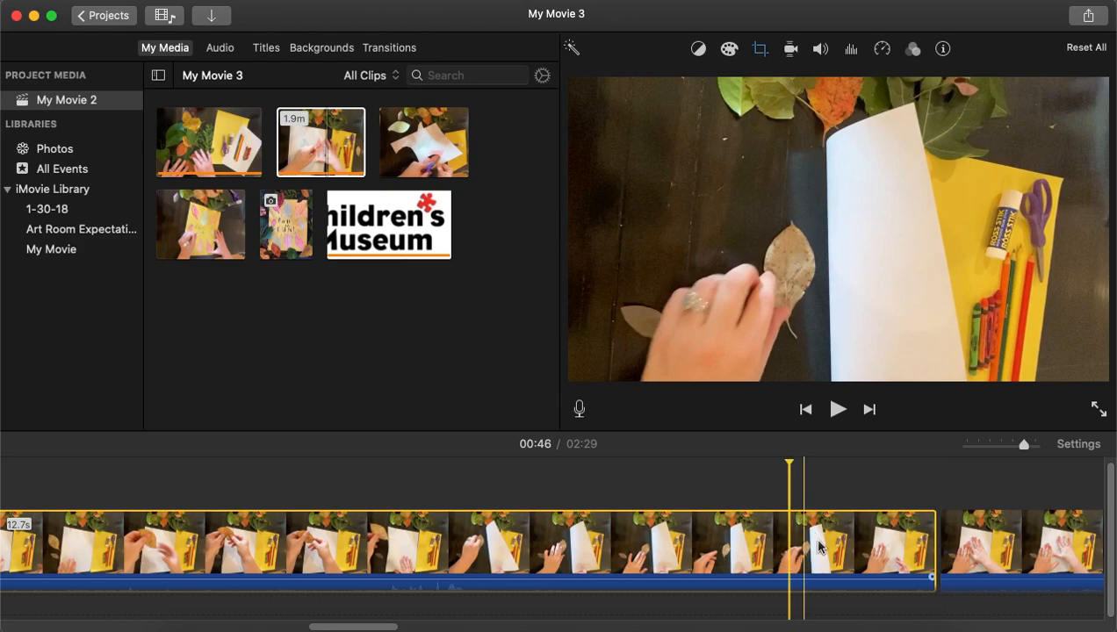
pyautogui.hscroll(3, 1007, 507)
pyautogui.hscroll(4, 1008, 527)
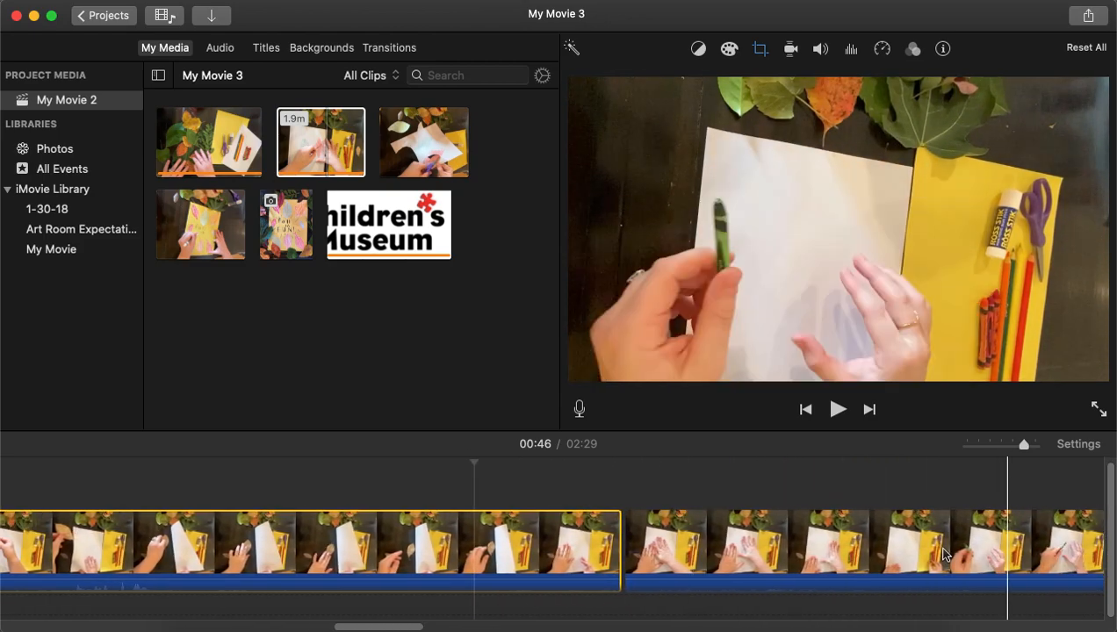
pyautogui.click(889, 553)
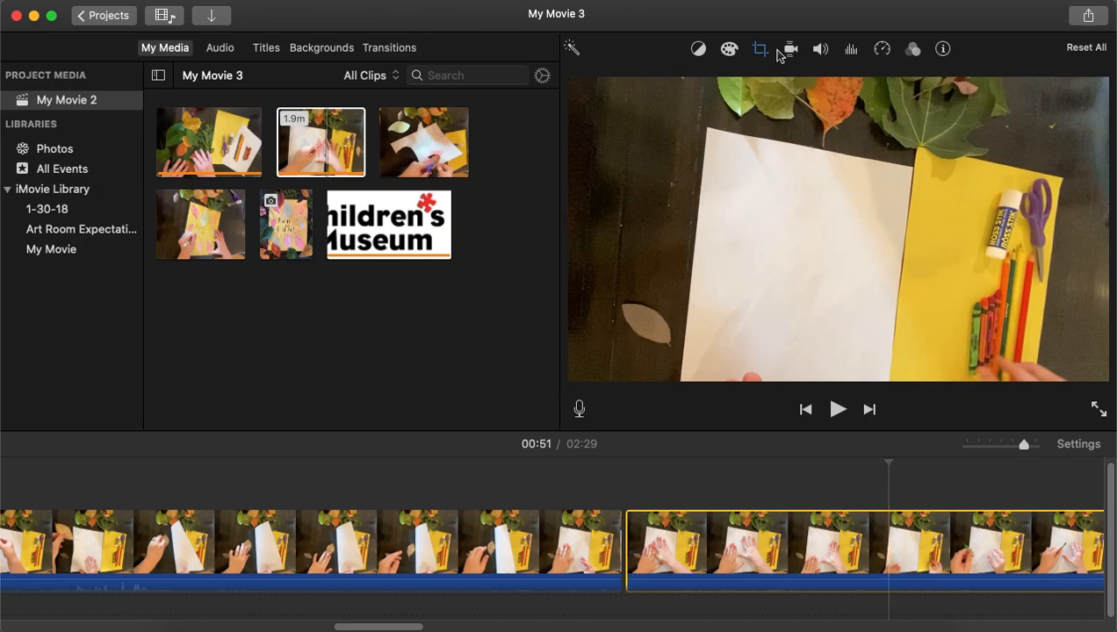
pyautogui.click(884, 53)
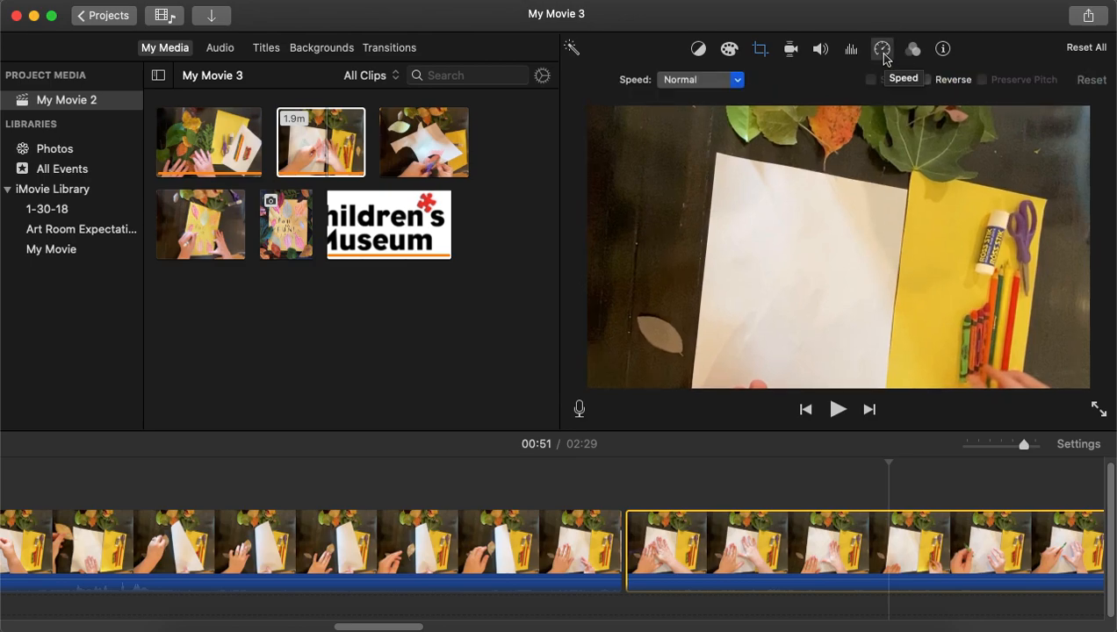
pyautogui.click(739, 80)
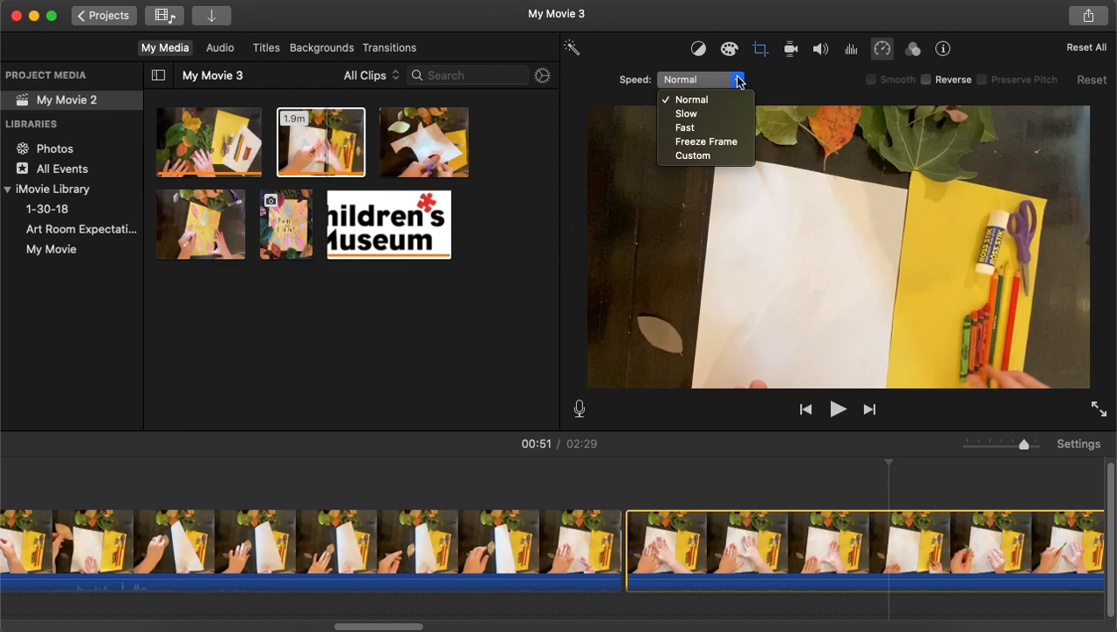
pyautogui.click(700, 130)
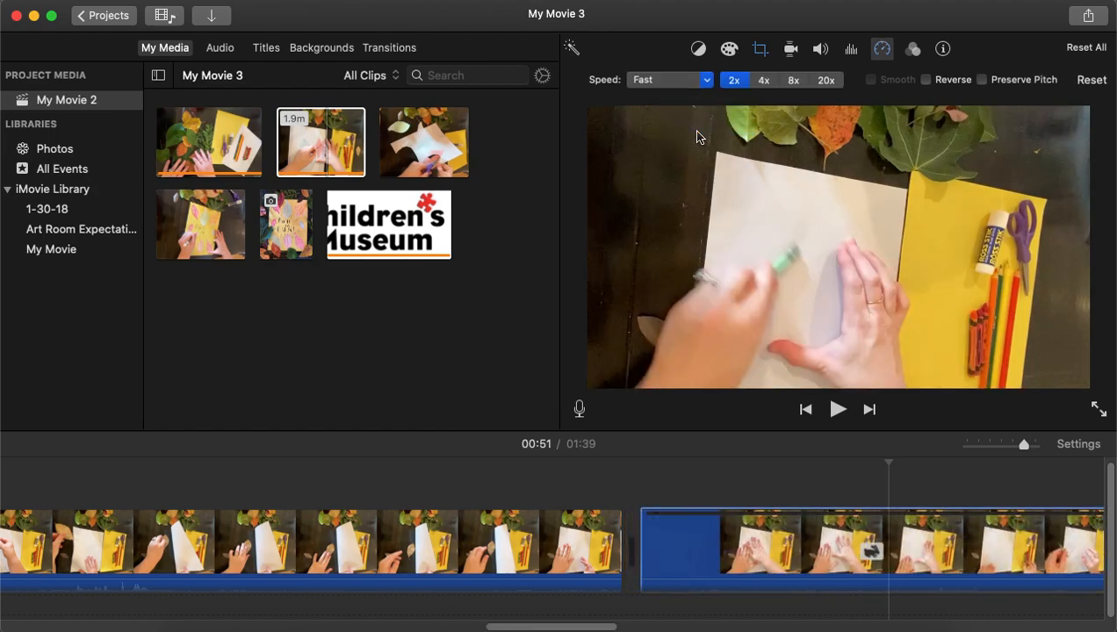
pyautogui.click(765, 81)
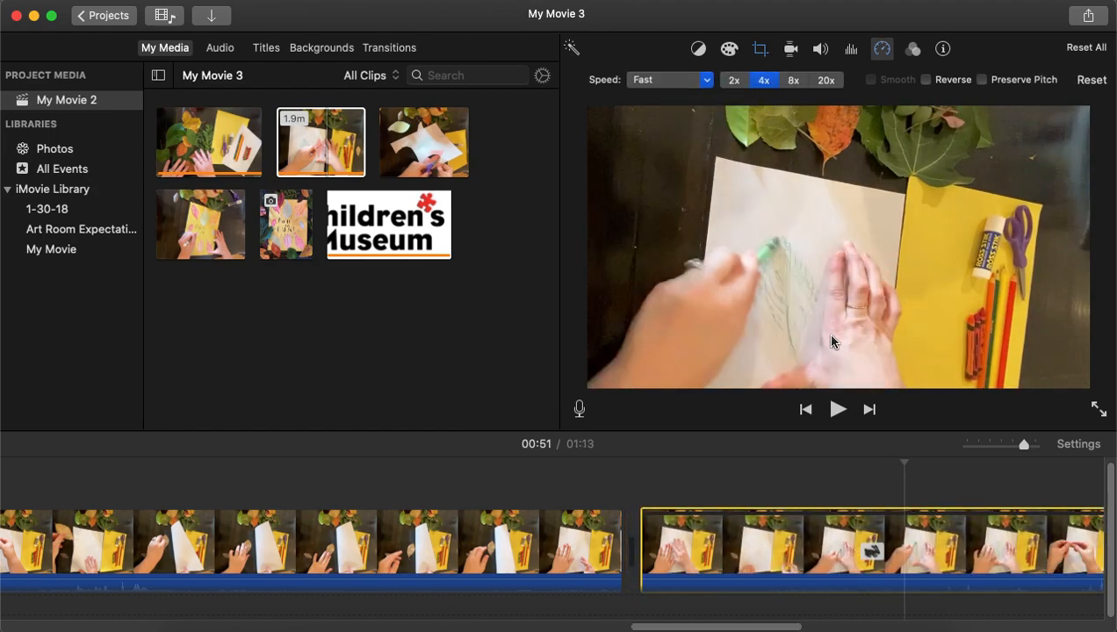
# Play back the clips around the split and review the sped-up clip's speed and volume settings.
pyautogui.click(506, 530)
pyautogui.press('space')
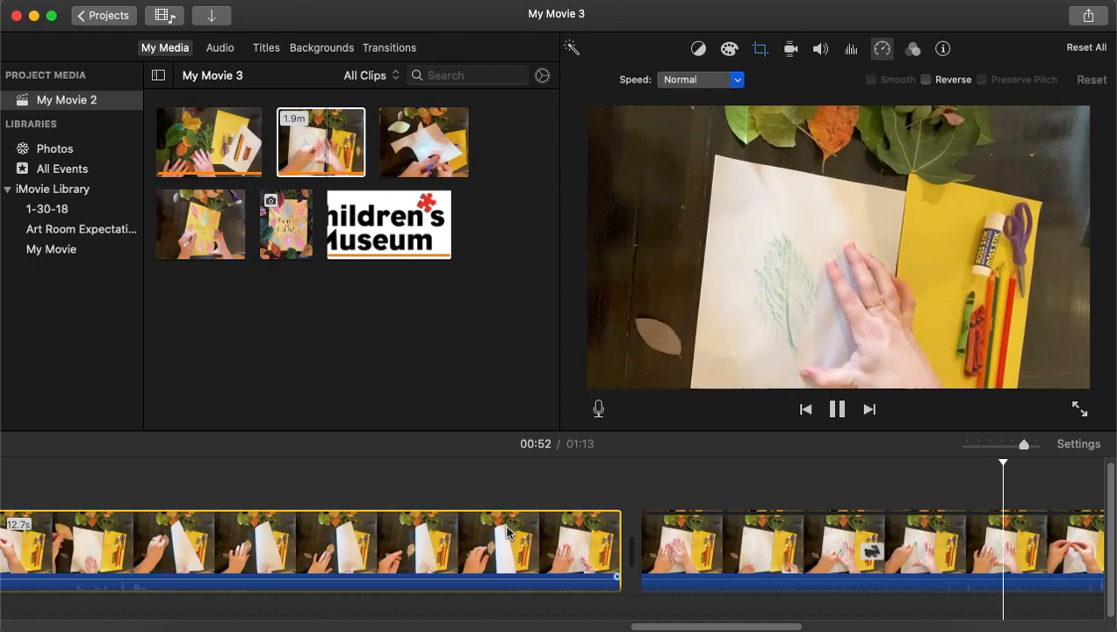
pyautogui.press('space')
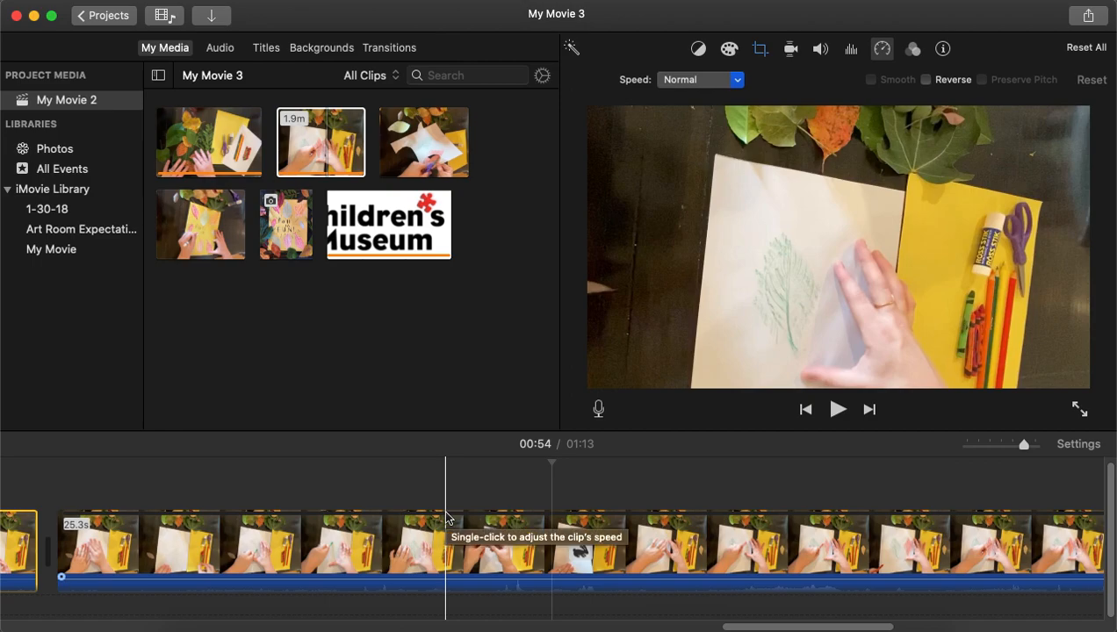
pyautogui.click(428, 533)
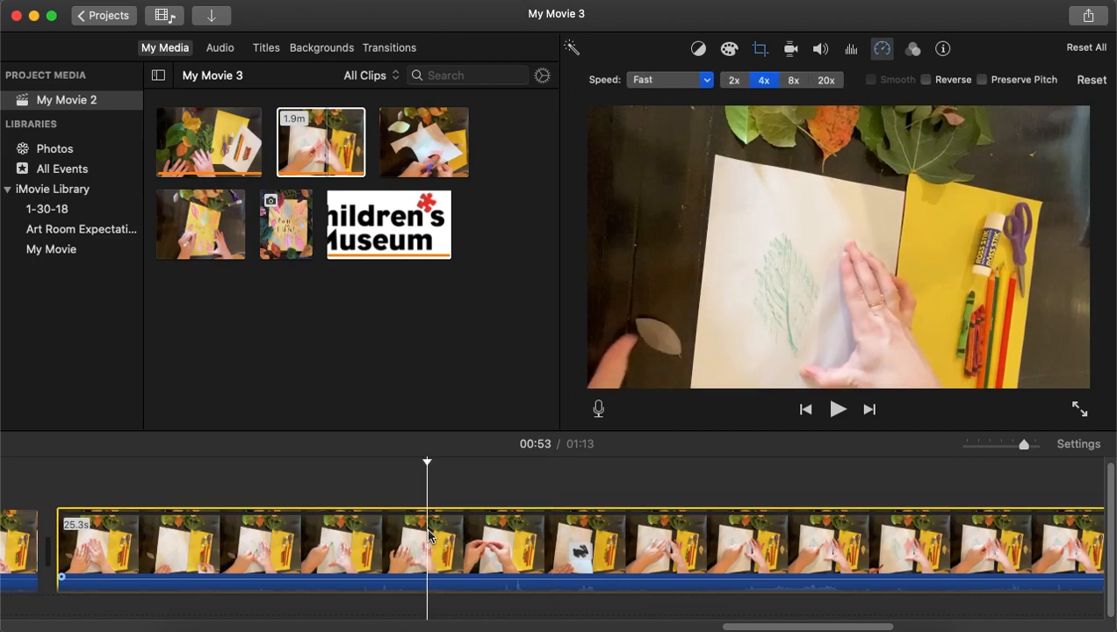
pyautogui.click(821, 50)
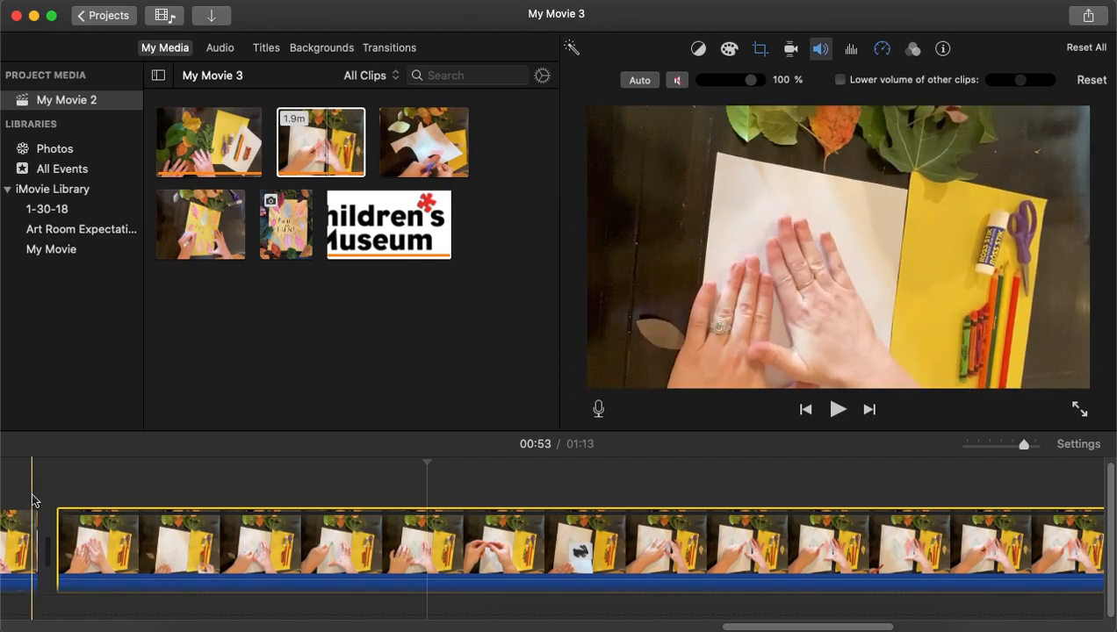
pyautogui.hscroll(-6, 74, 490)
pyautogui.click(208, 542)
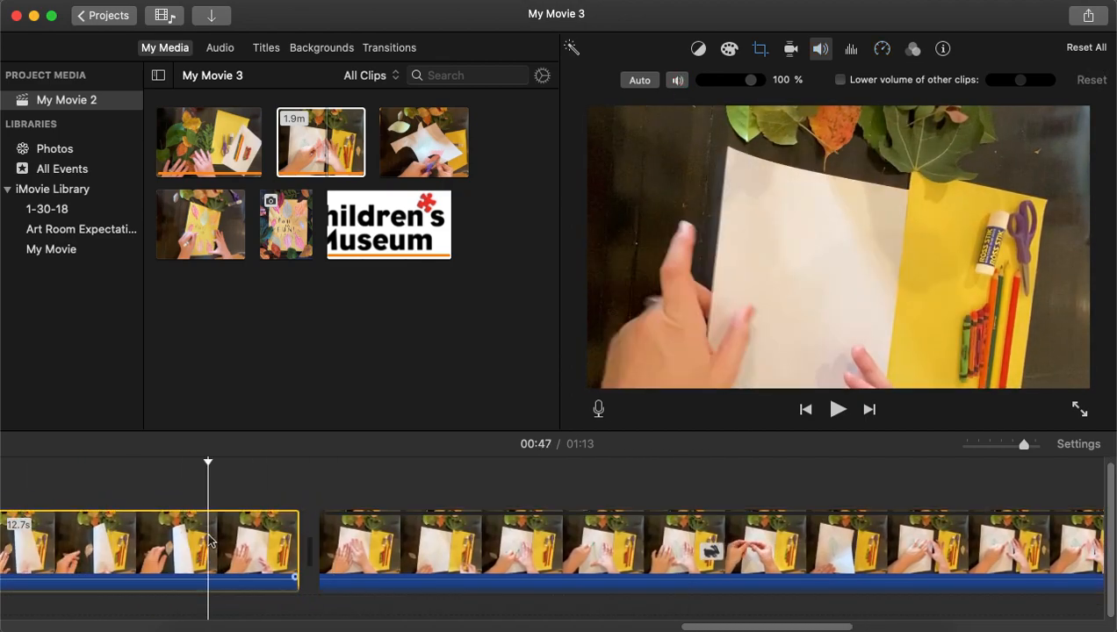
pyautogui.press('space')
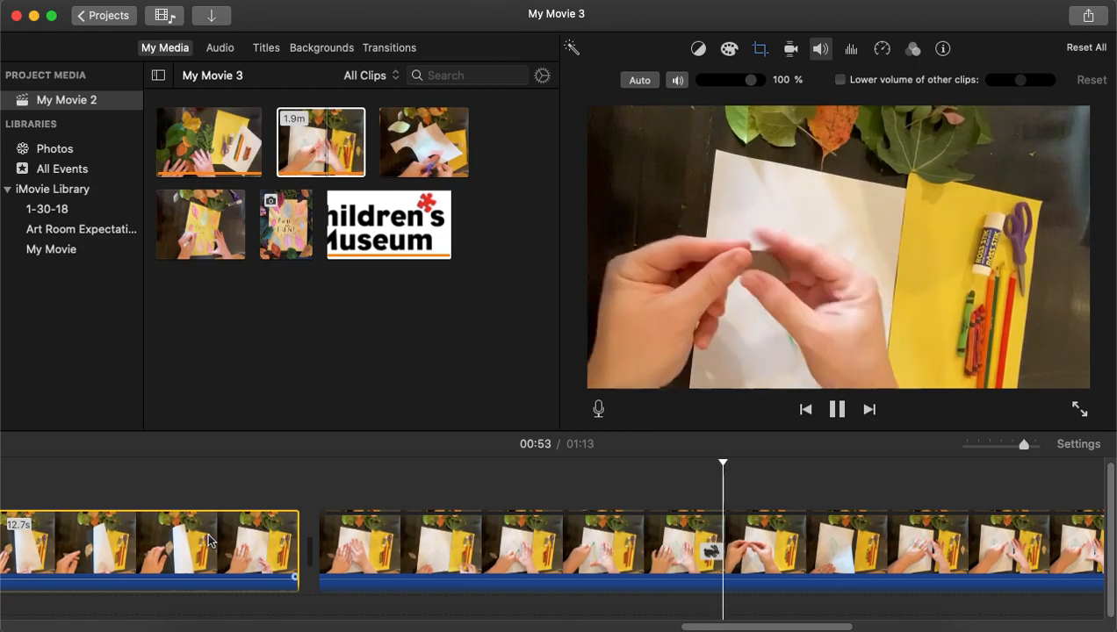
pyautogui.press('space')
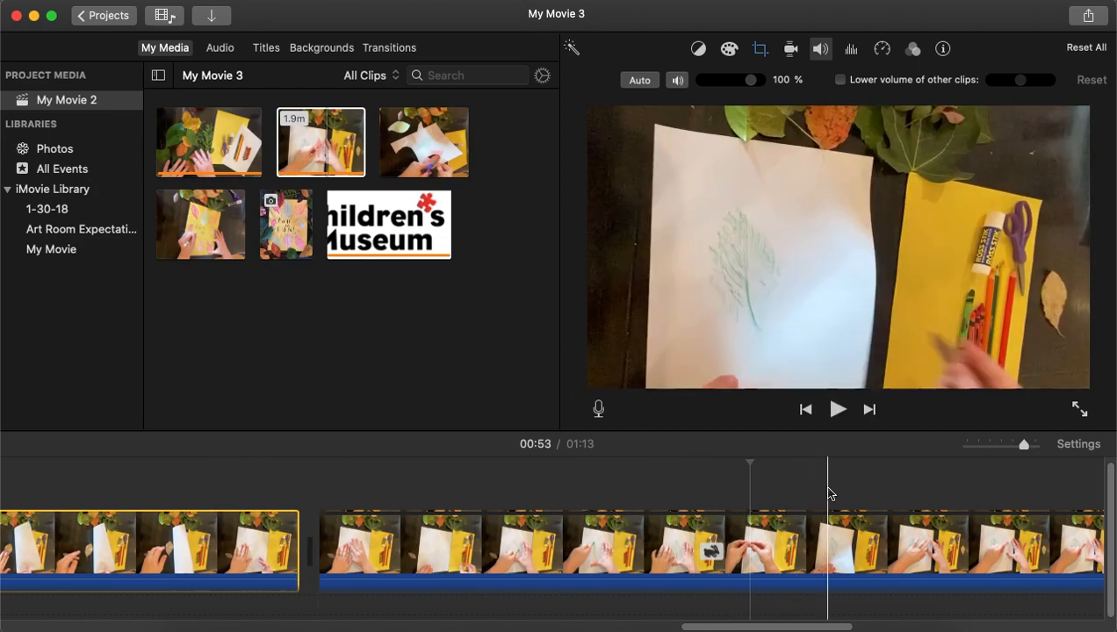
pyautogui.hscroll(5, 828, 527)
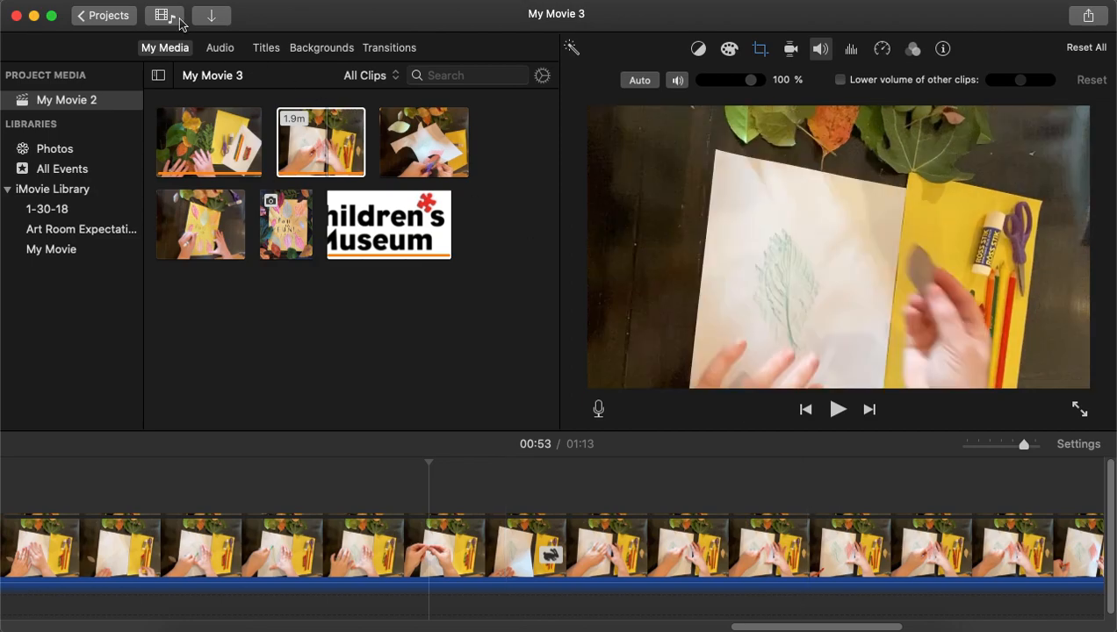
# Add a Pixie Dust title above the timeline clips and reposition it over the transition area.
pyautogui.click(267, 54)
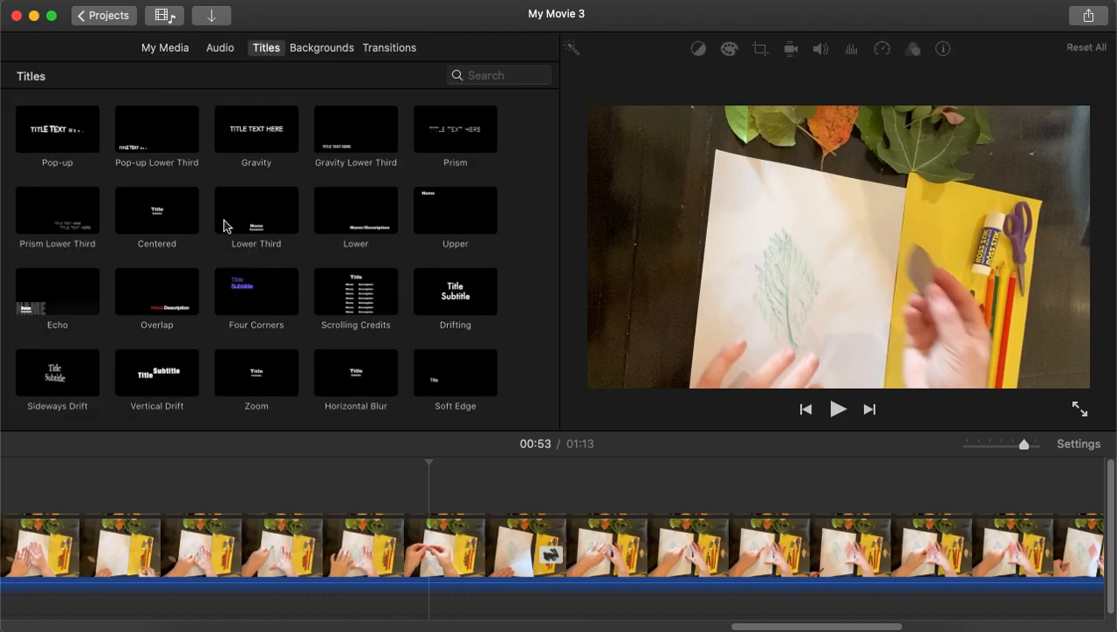
pyautogui.scroll(-5, 231, 270)
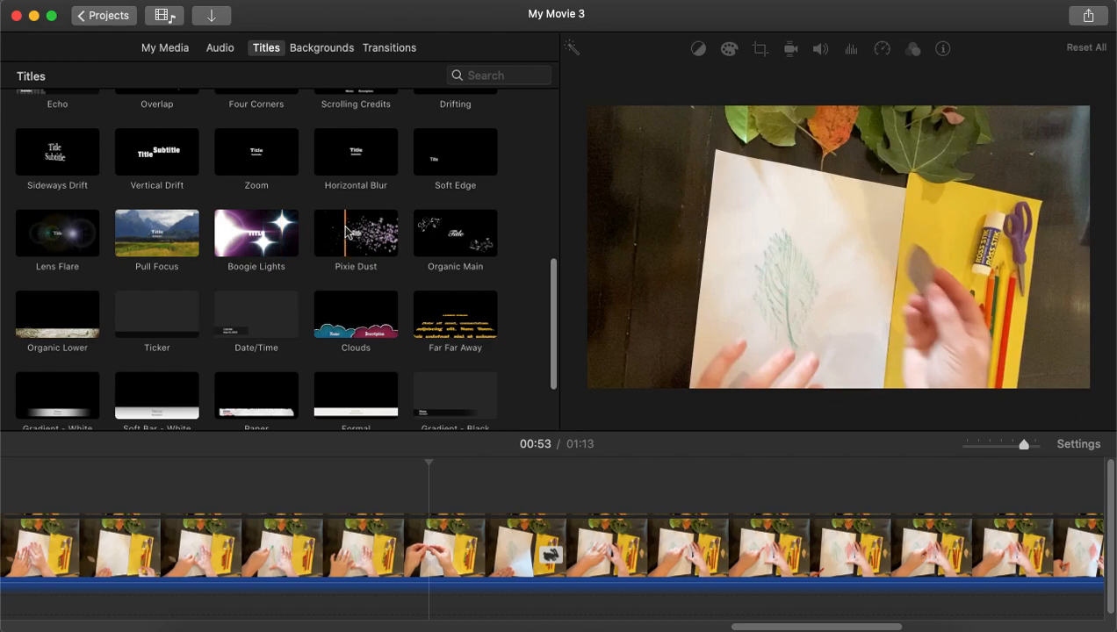
pyautogui.moveTo(348, 234); pyautogui.dragTo(430, 475)
pyautogui.click(473, 486)
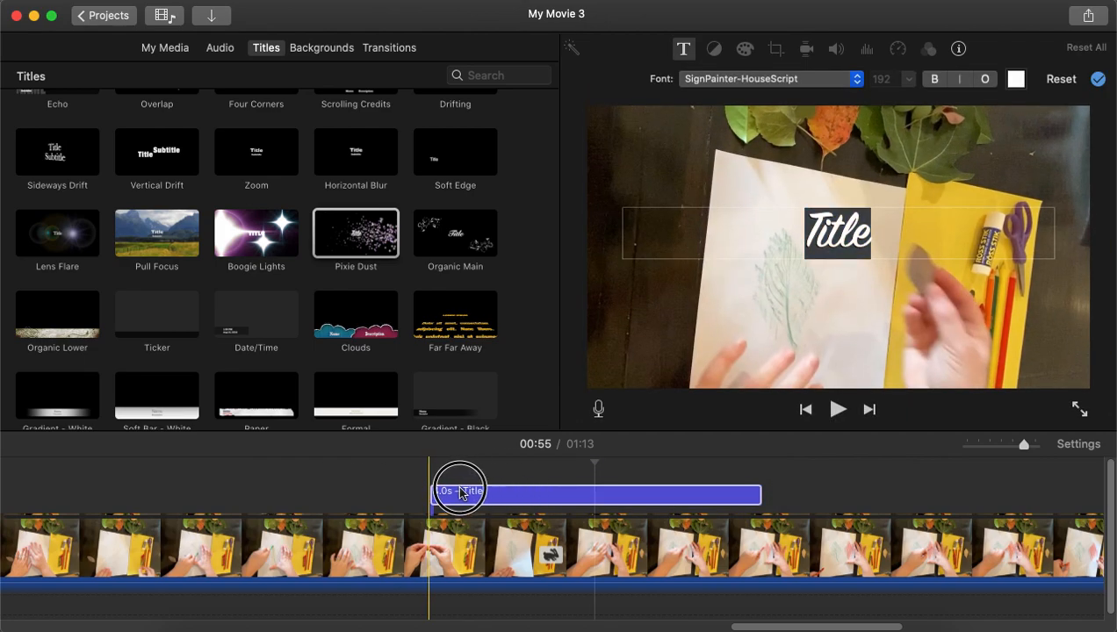
pyautogui.moveTo(465, 492); pyautogui.dragTo(591, 473)
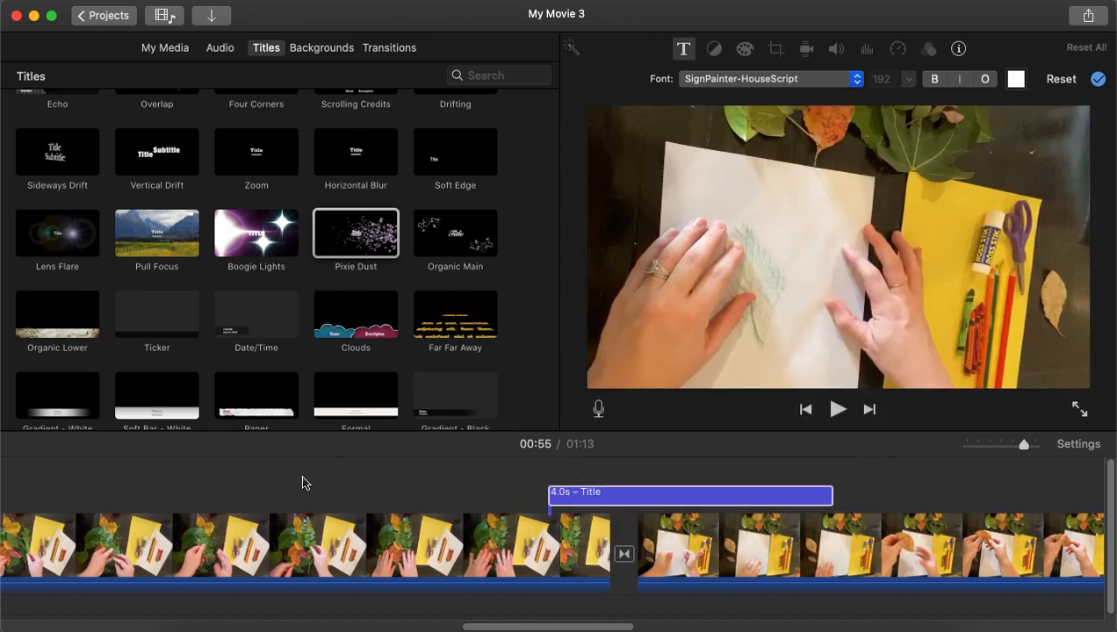
# Remove the placeholder text from the Pixie Dust title and preview the result.
pyautogui.click(332, 536)
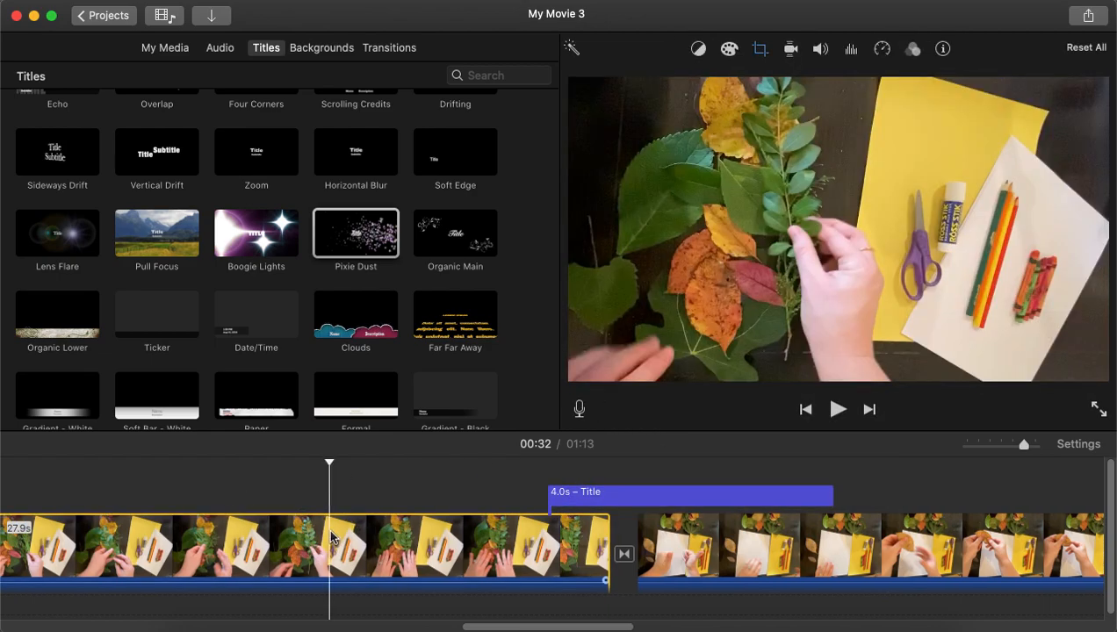
pyautogui.press('space')
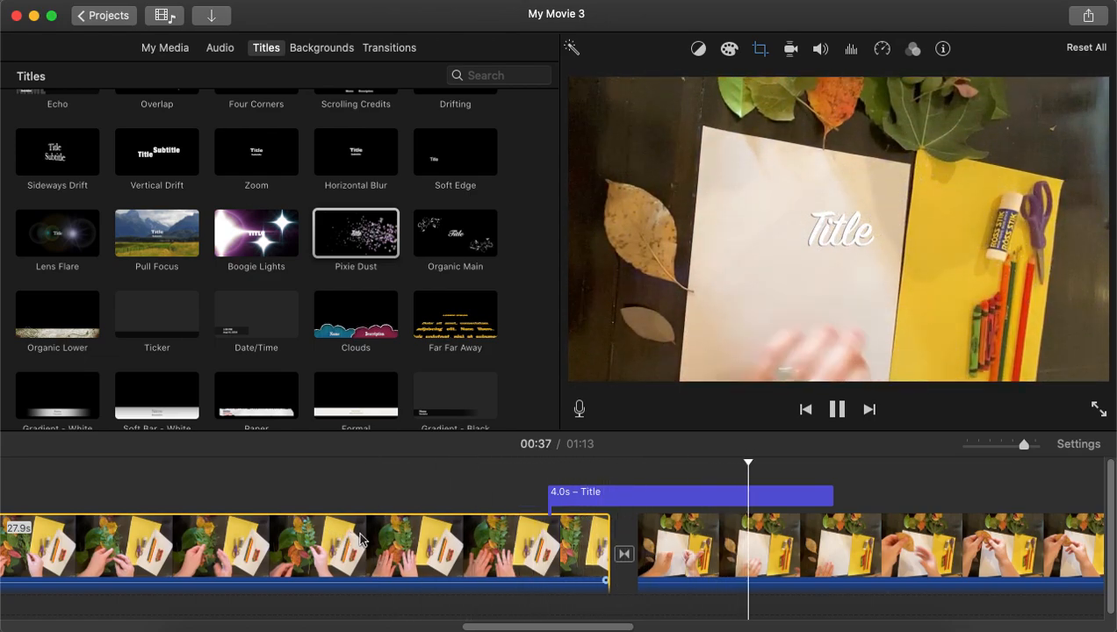
pyautogui.press('space')
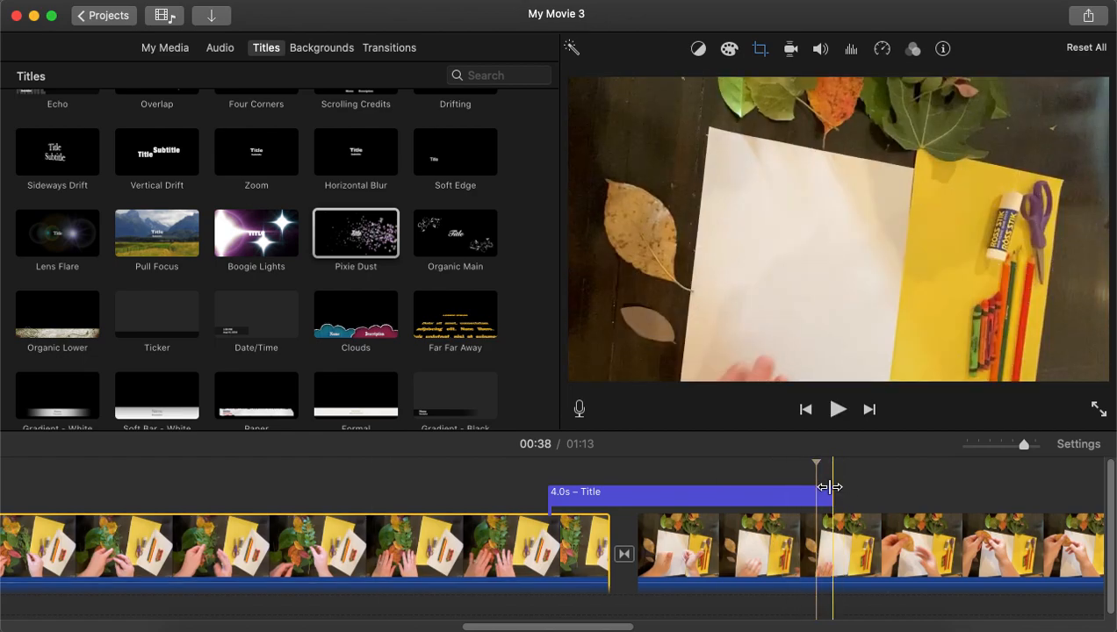
pyautogui.click(748, 498)
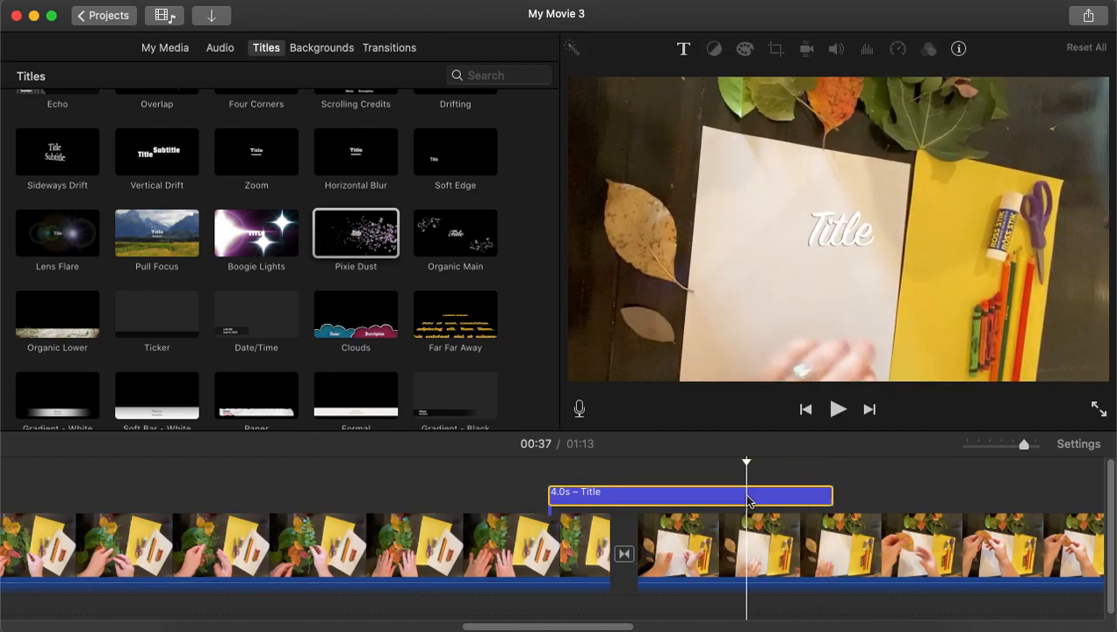
pyautogui.doubleClick(742, 498)
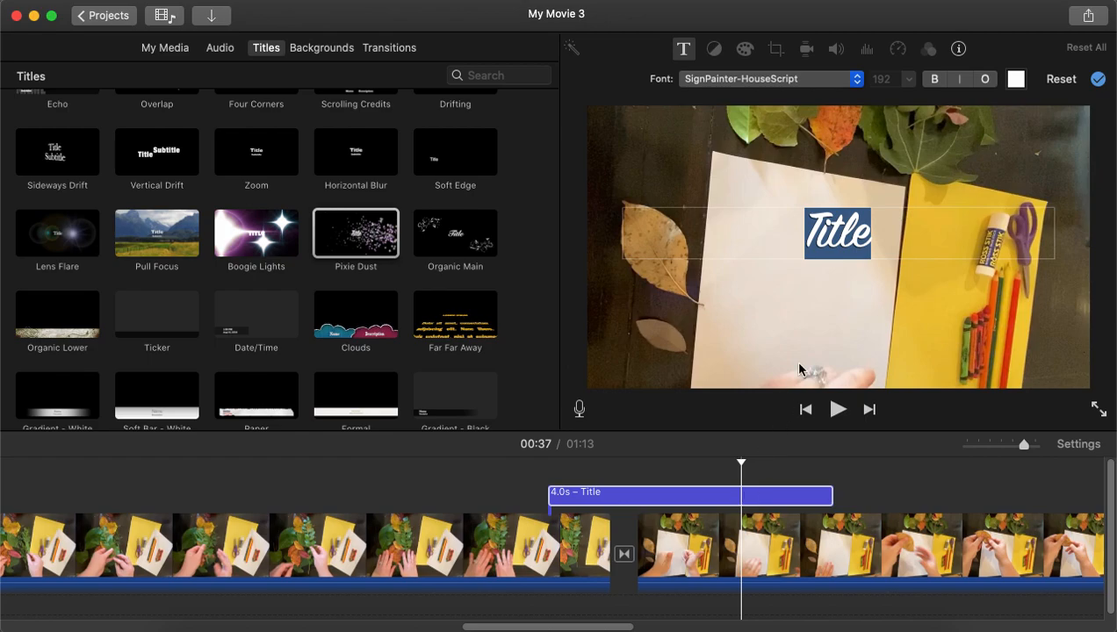
pyautogui.press('BackSpace')
pyautogui.press('Escape')
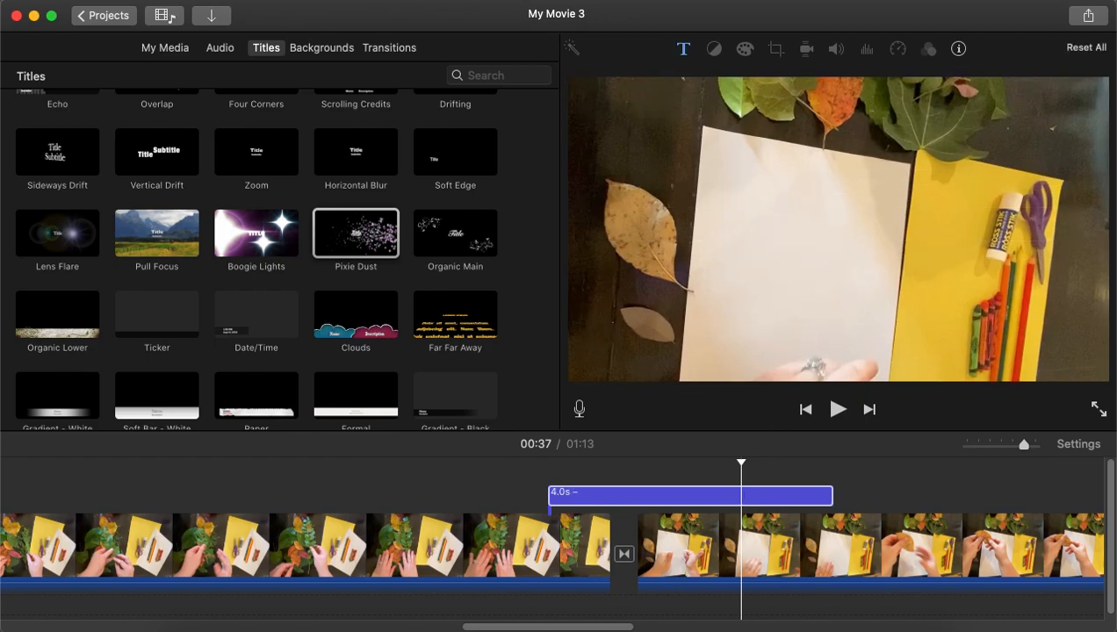
pyautogui.click(506, 523)
pyautogui.press('space')
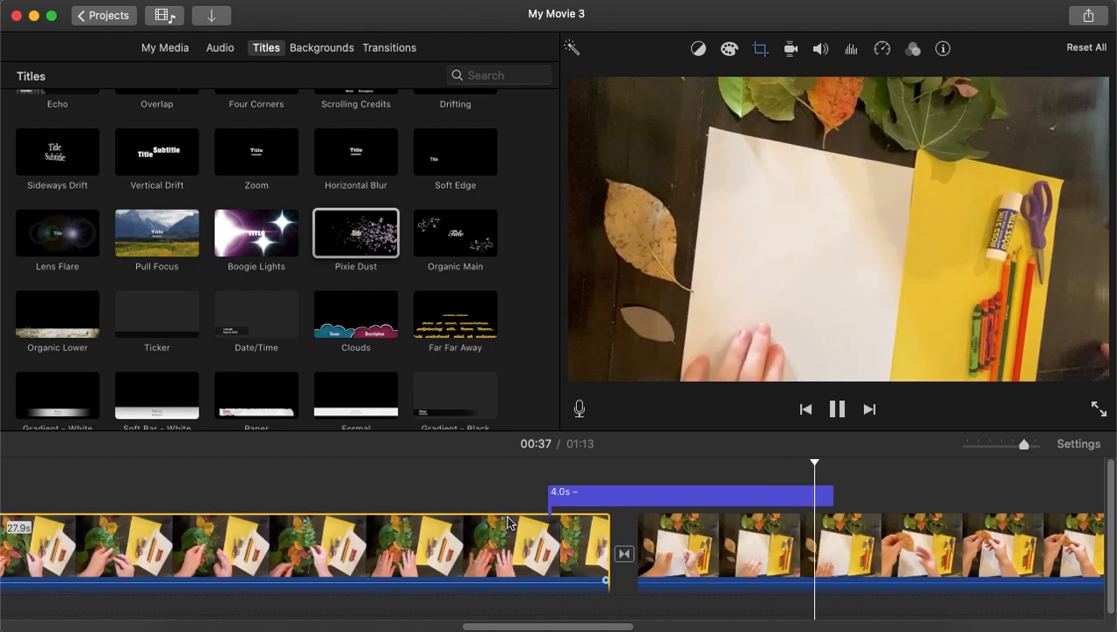
pyautogui.press('space')
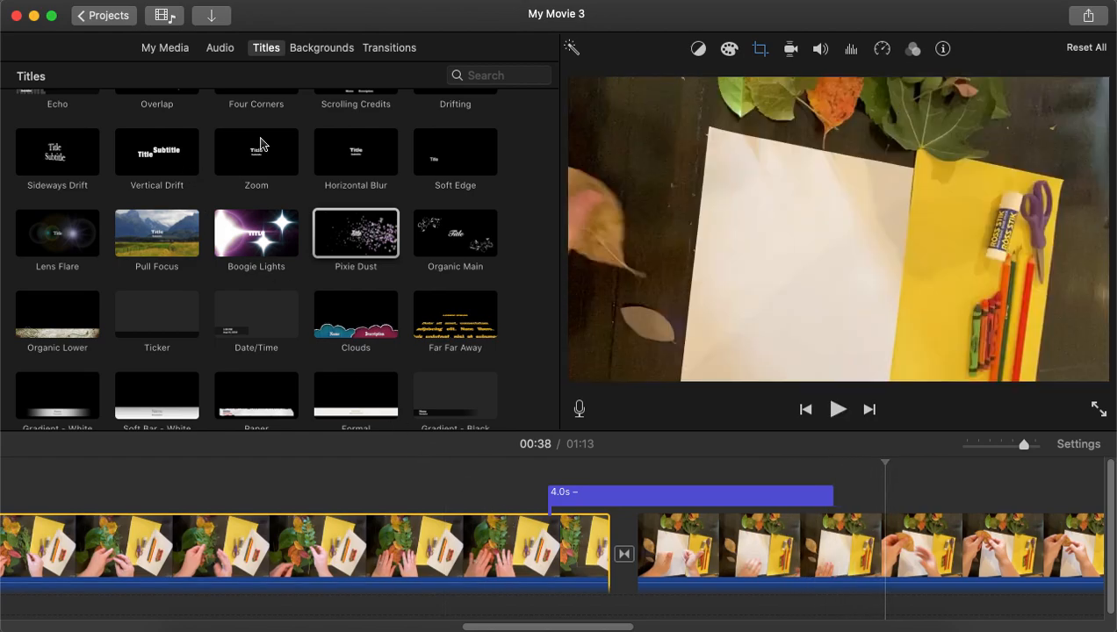
# Add the mixkit-classical-vibes-4-684 music track to the timeline below the clips and play it back.
pyautogui.click(221, 56)
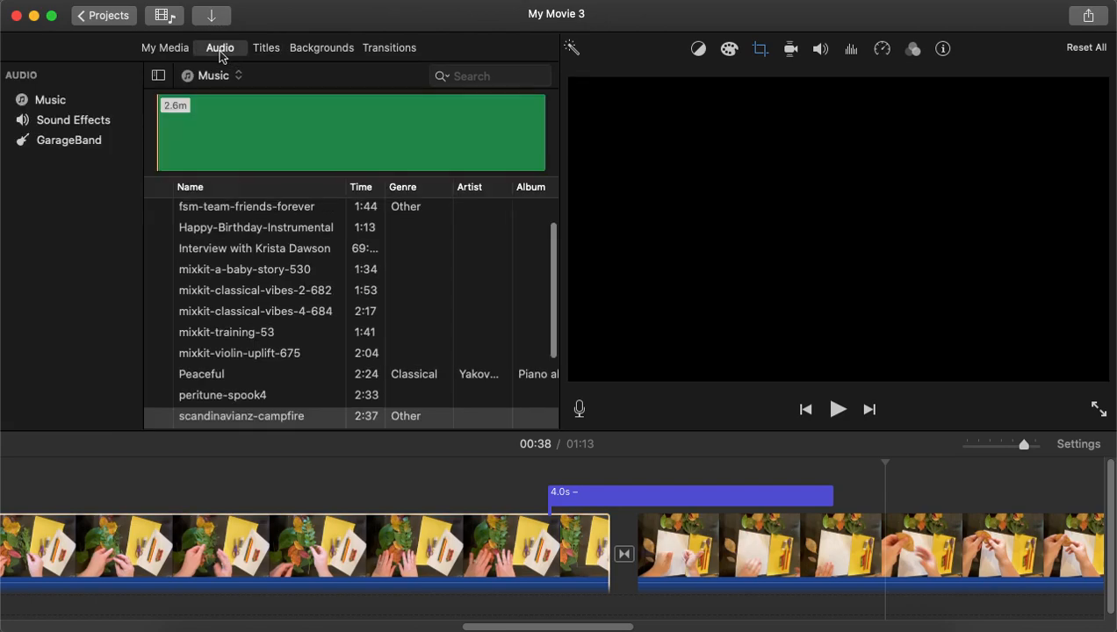
pyautogui.scroll(-3, 291, 362)
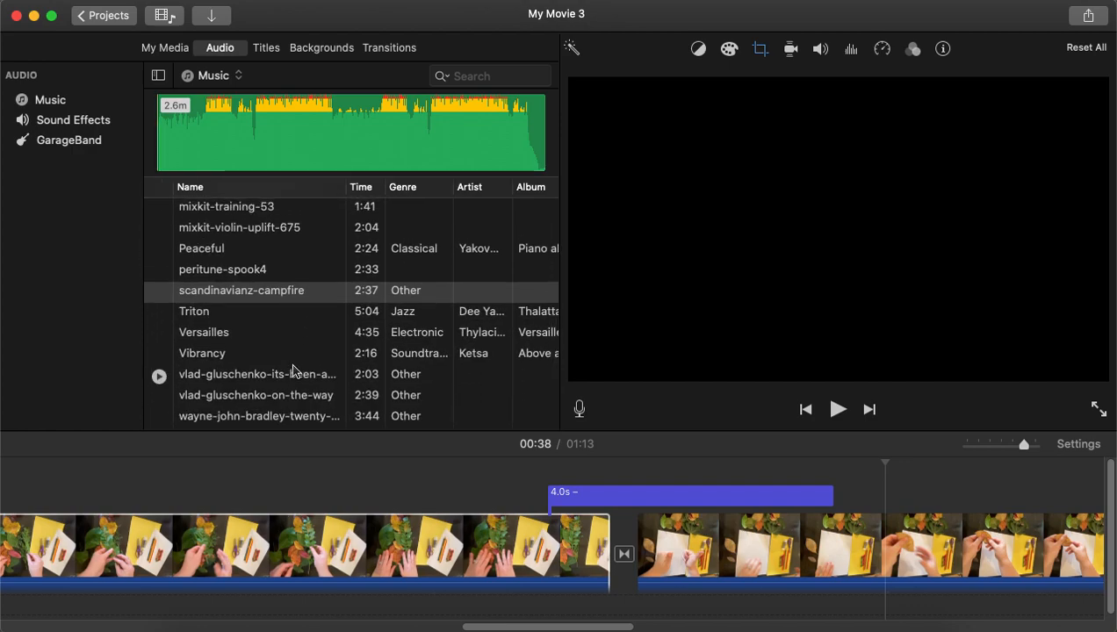
pyautogui.scroll(4, 277, 252)
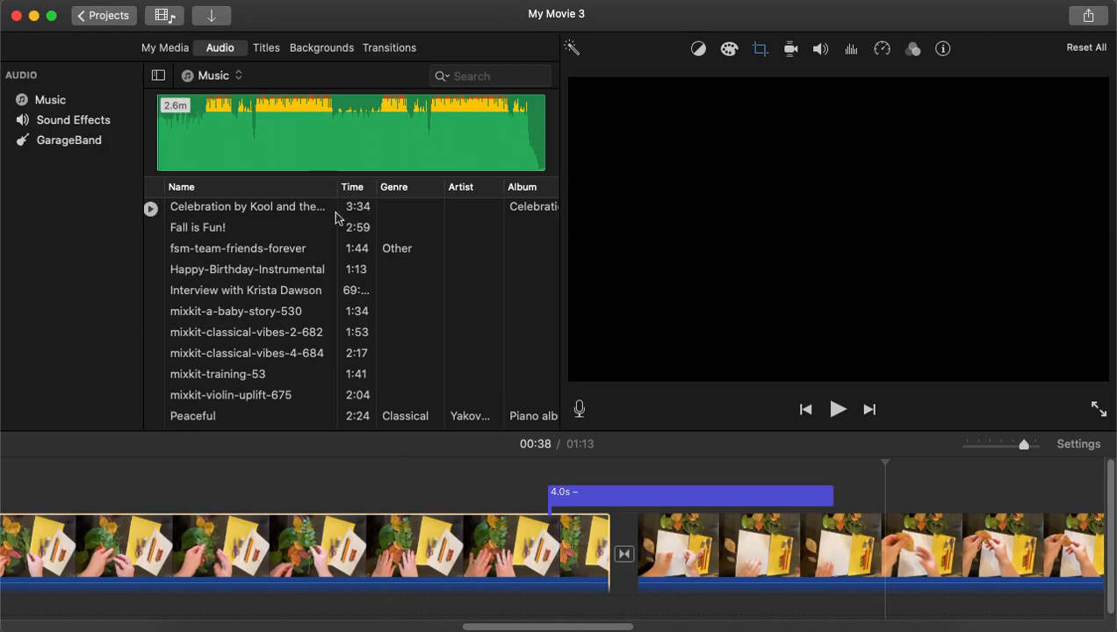
pyautogui.click(324, 295)
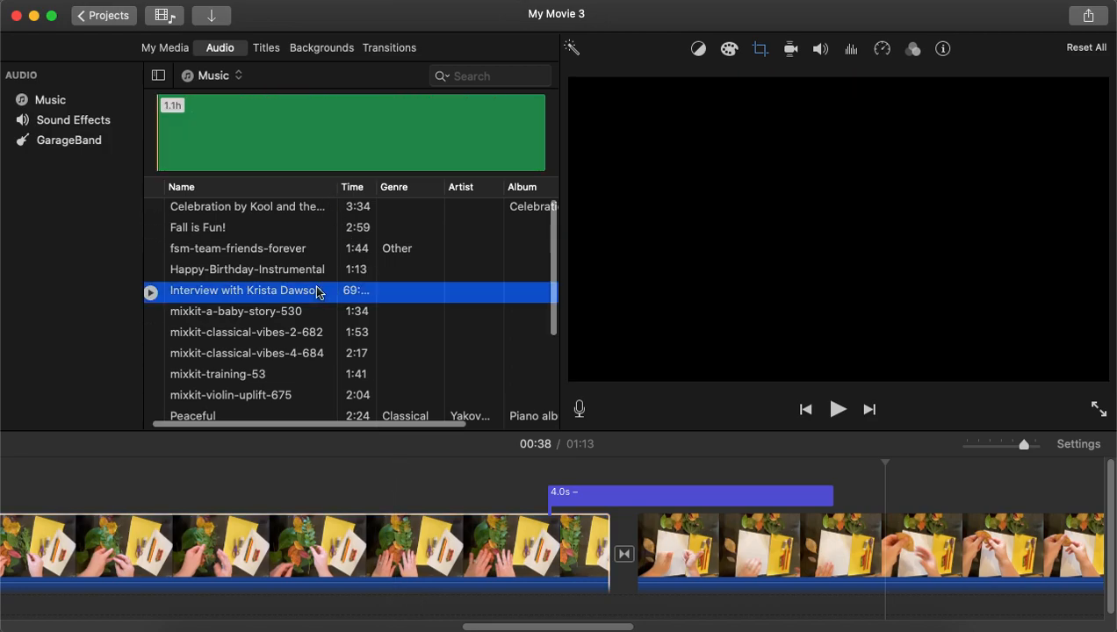
pyautogui.scroll(-3, 319, 293)
pyautogui.scroll(-5, 318, 293)
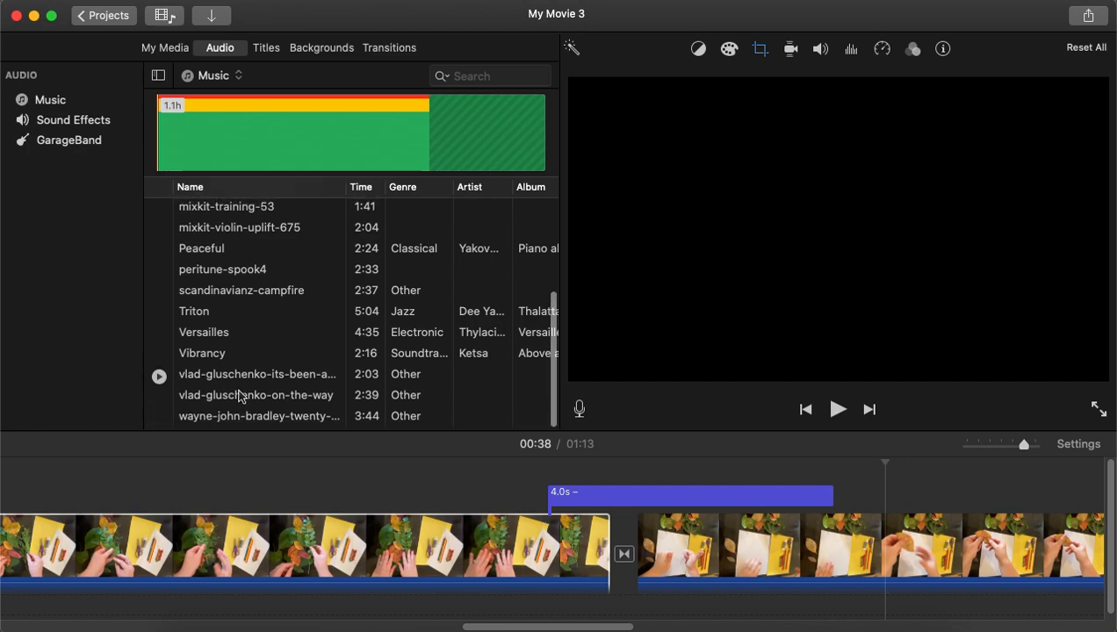
pyautogui.scroll(5, 249, 264)
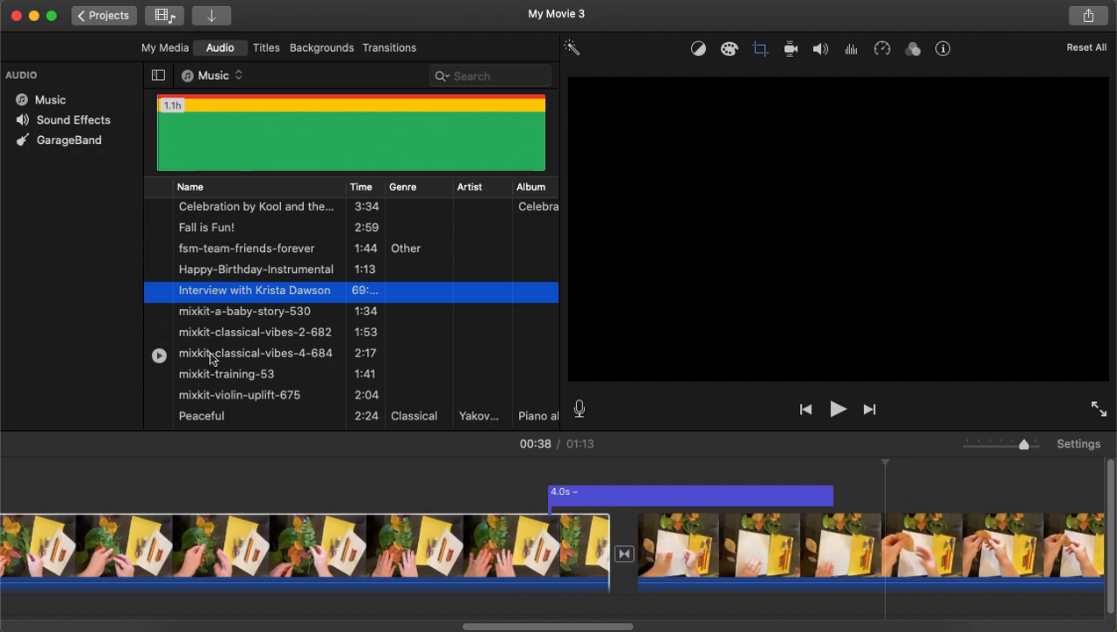
pyautogui.moveTo(208, 349); pyautogui.dragTo(638, 602)
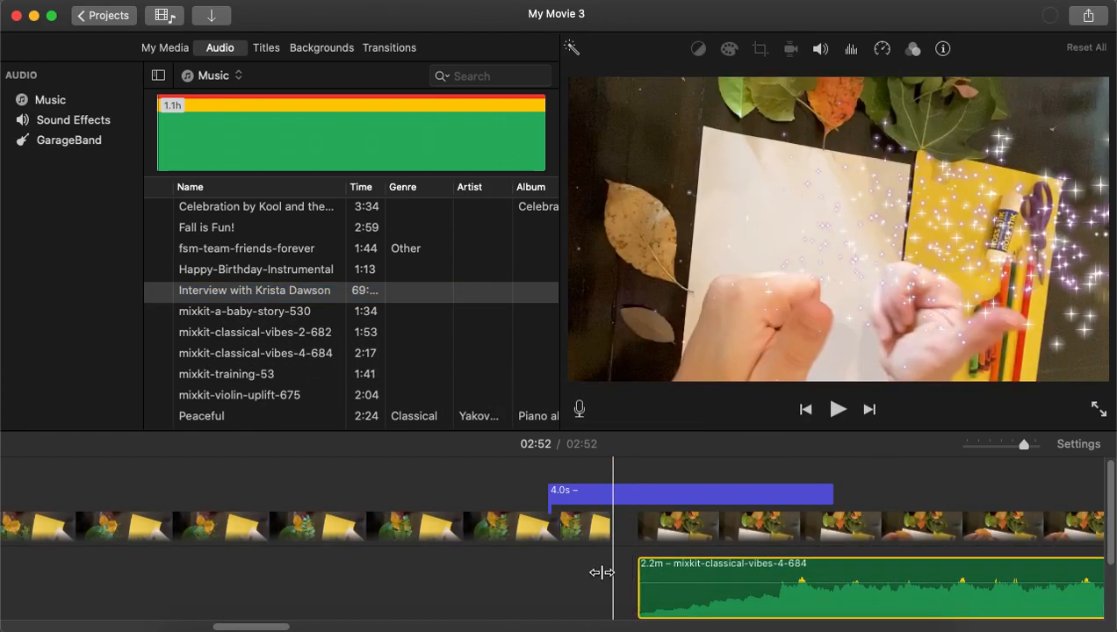
pyautogui.click(489, 566)
pyautogui.press('space')
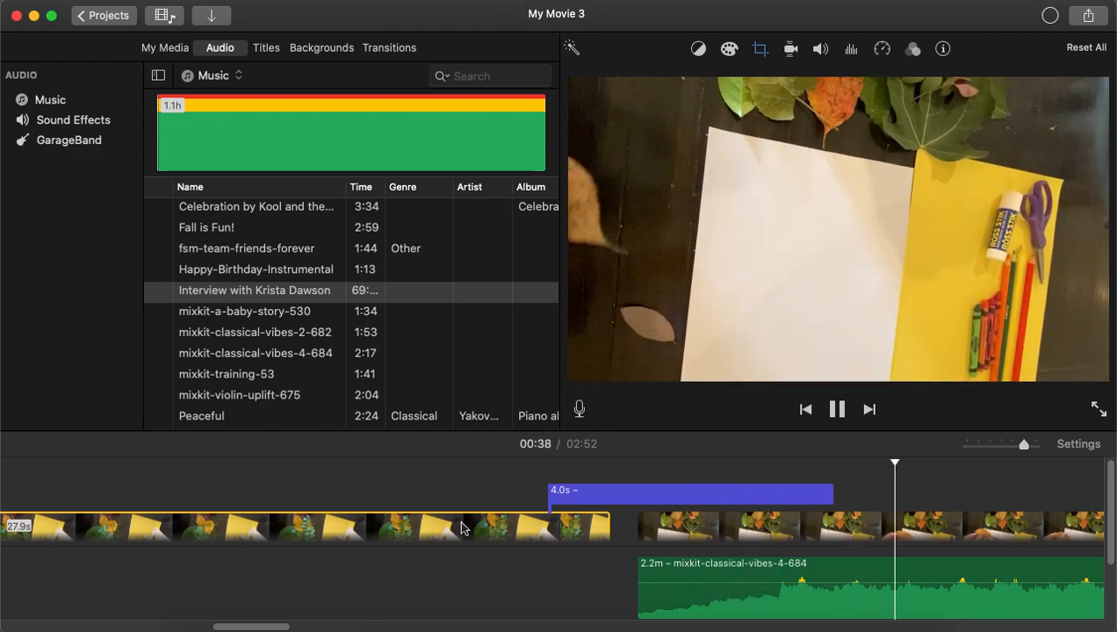
# Stop playback and delete the mixkit-classical-vibes-4-684 music track from the timeline.
pyautogui.press('space')
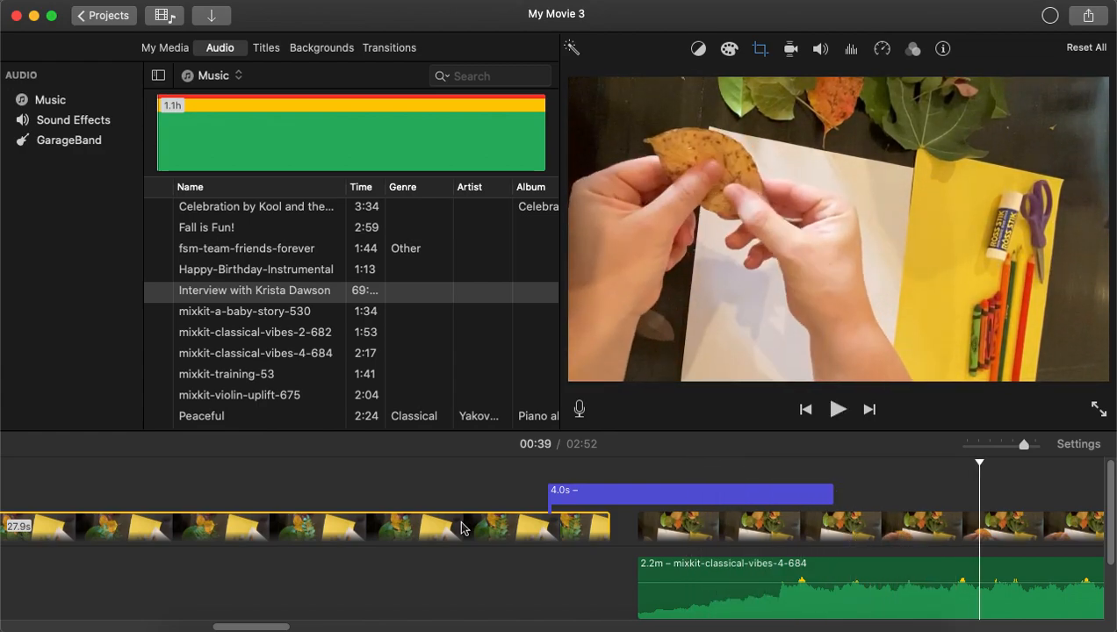
pyautogui.moveTo(722, 534)
pyautogui.mouseDown()
pyautogui.moveTo(526, 613)
pyautogui.moveTo(523, 588)
pyautogui.moveTo(661, 543)
pyautogui.moveTo(723, 543)
pyautogui.moveTo(716, 549)
pyautogui.mouseUp()
pyautogui.click(709, 581)
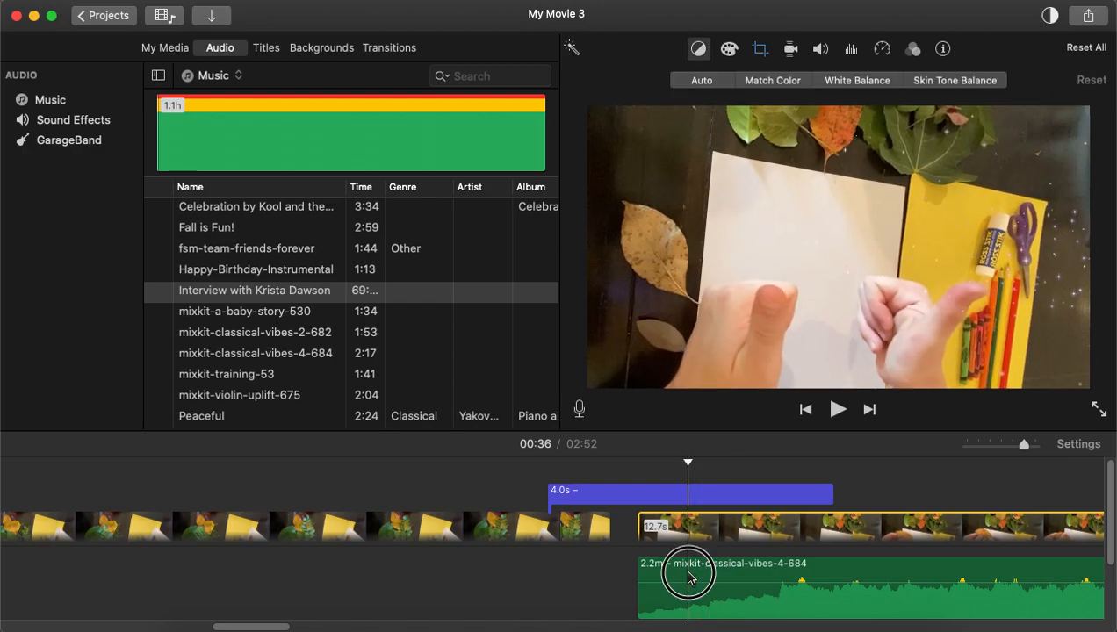
pyautogui.click(677, 570)
pyautogui.scroll(-5, 678, 572)
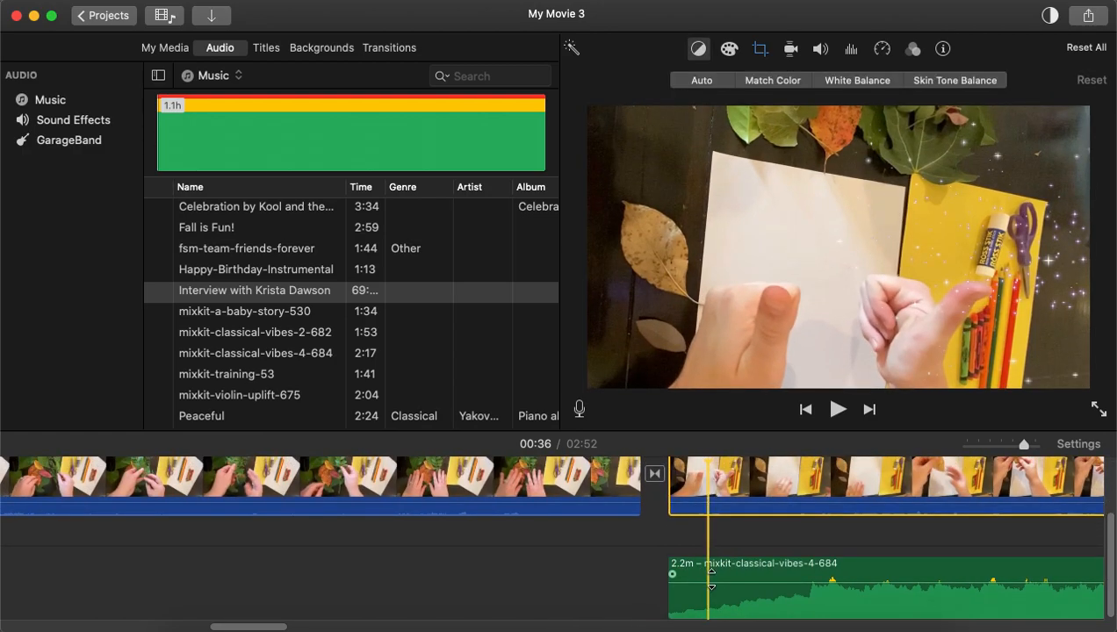
pyautogui.click(692, 575)
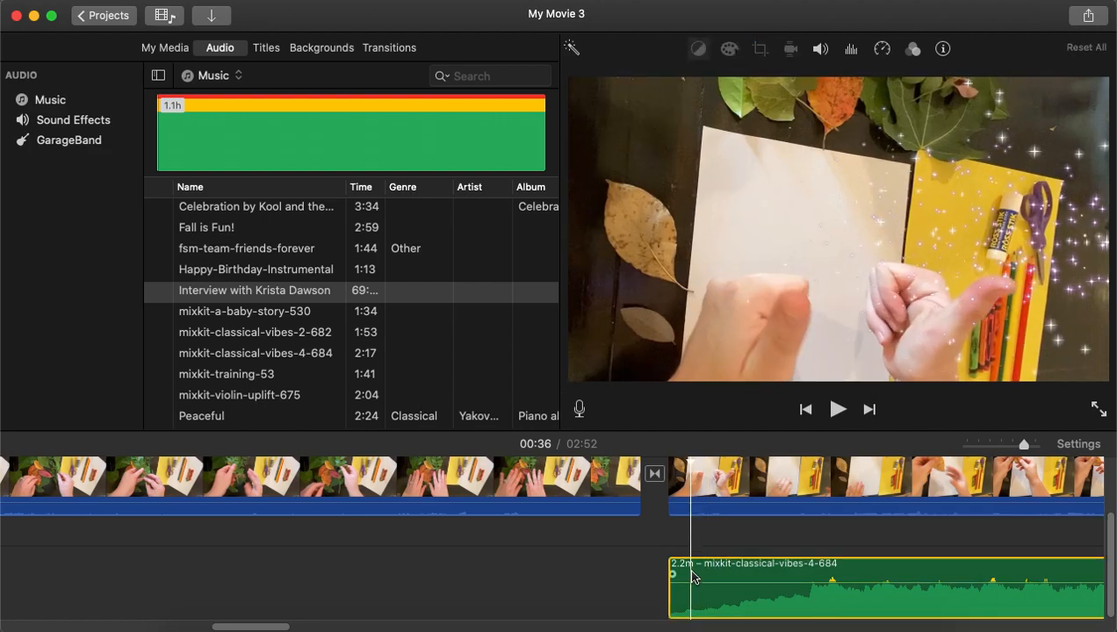
pyautogui.press('Delete')
# Add the mixkit-classical-vibes-2-682 music track below the clips and shift it to start during the intro title.
pyautogui.hscroll(-10, 292, 575)
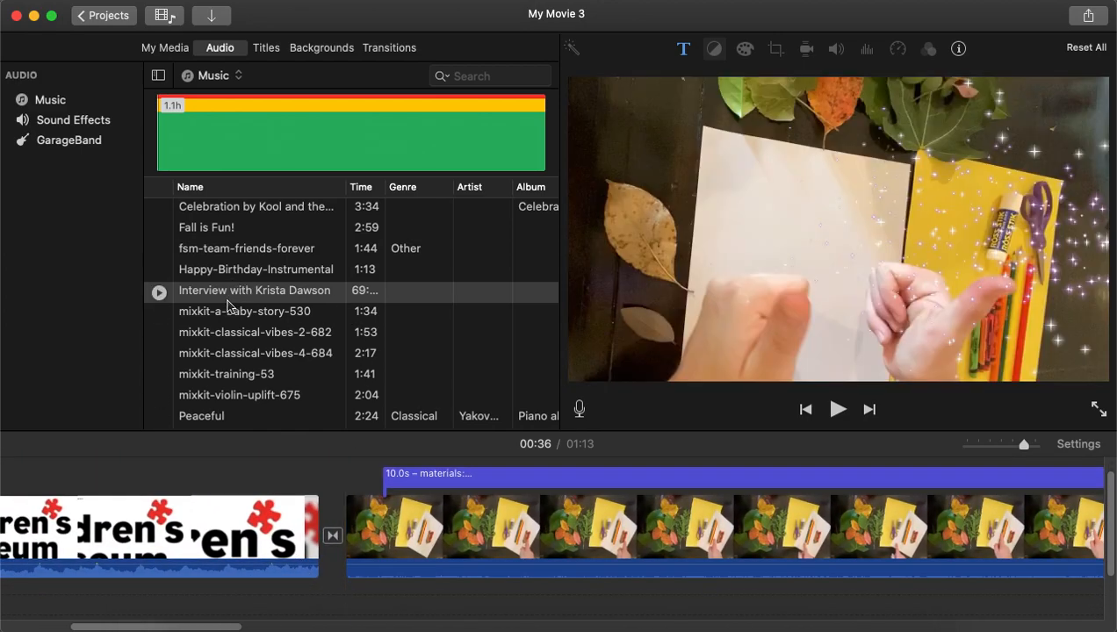
pyautogui.moveTo(218, 345); pyautogui.dragTo(346, 606)
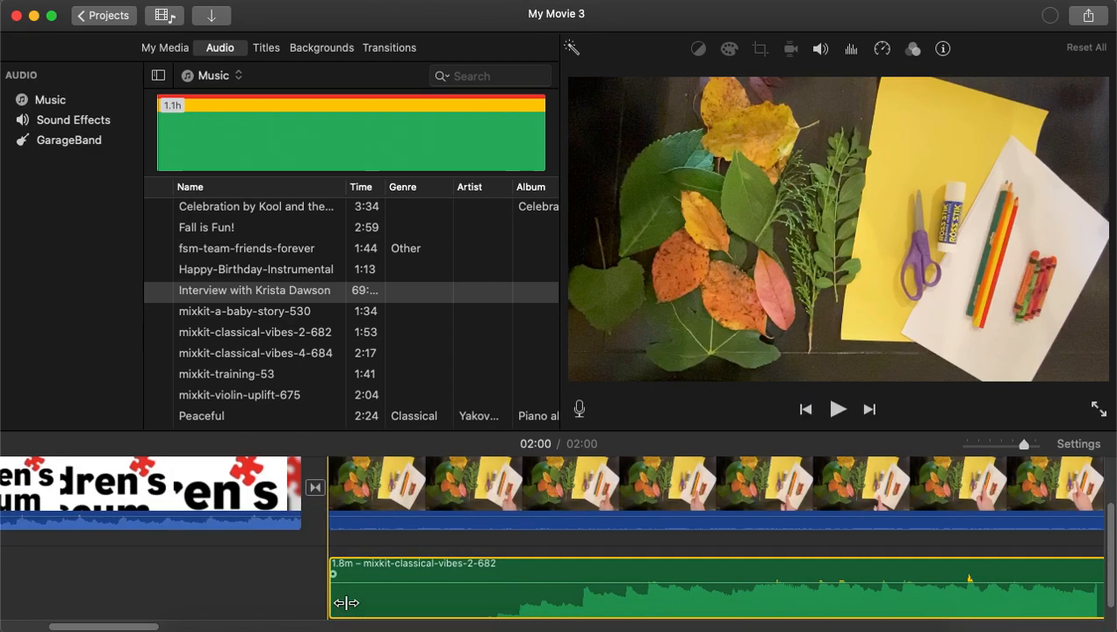
pyautogui.moveTo(489, 556); pyautogui.dragTo(430, 551)
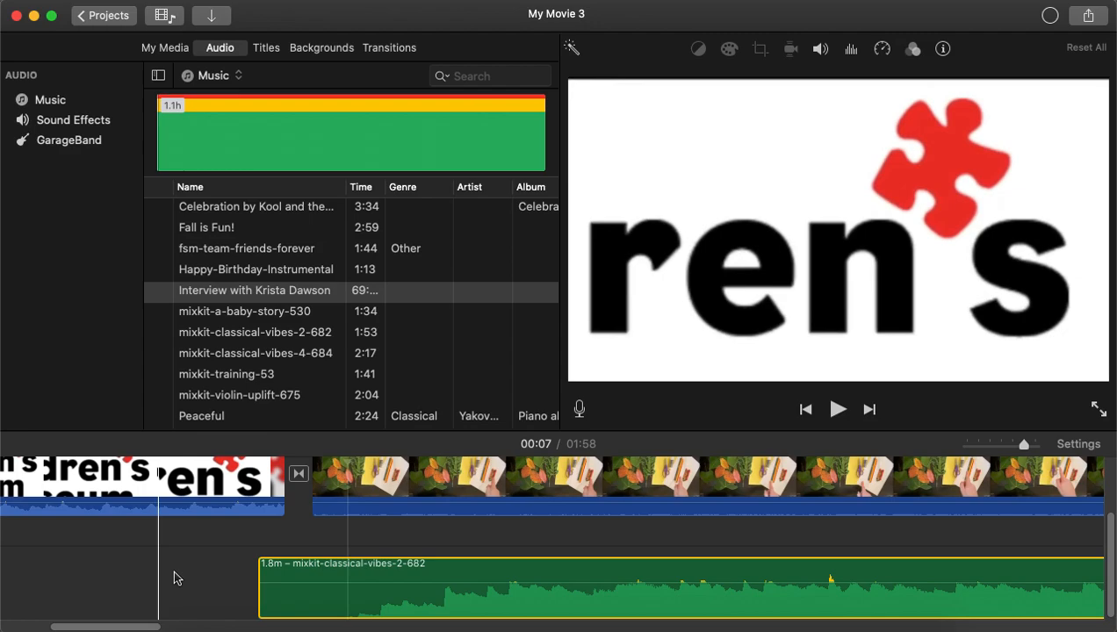
pyautogui.click(391, 571)
pyautogui.moveTo(392, 571); pyautogui.dragTo(362, 555)
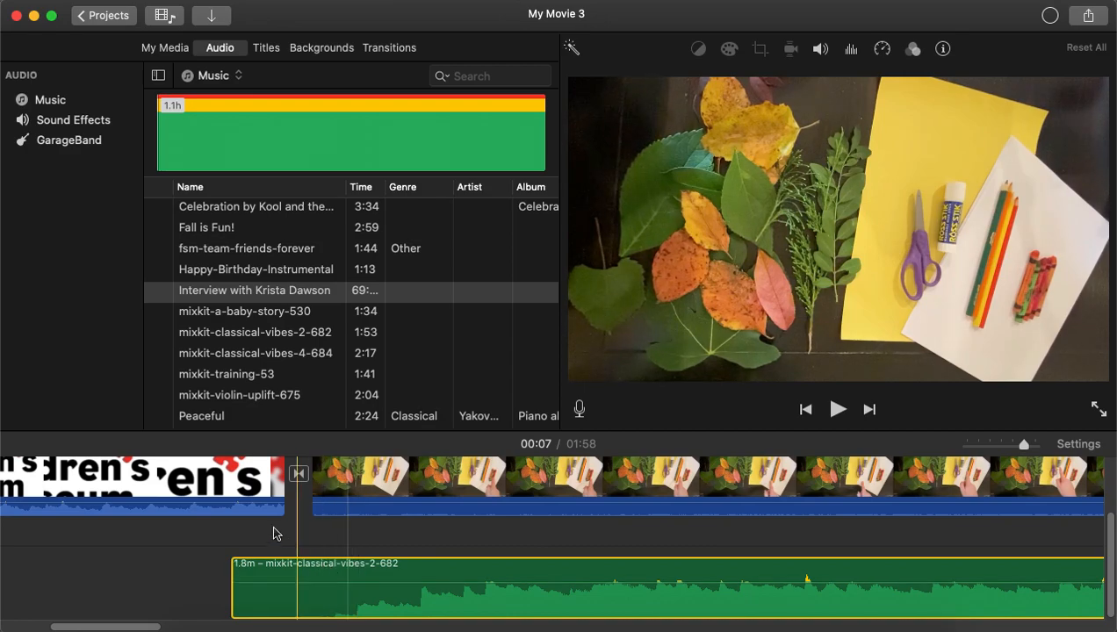
# Play back the start with the music, then scroll along the timeline to the movie's end.
pyautogui.click(188, 522)
pyautogui.press('space')
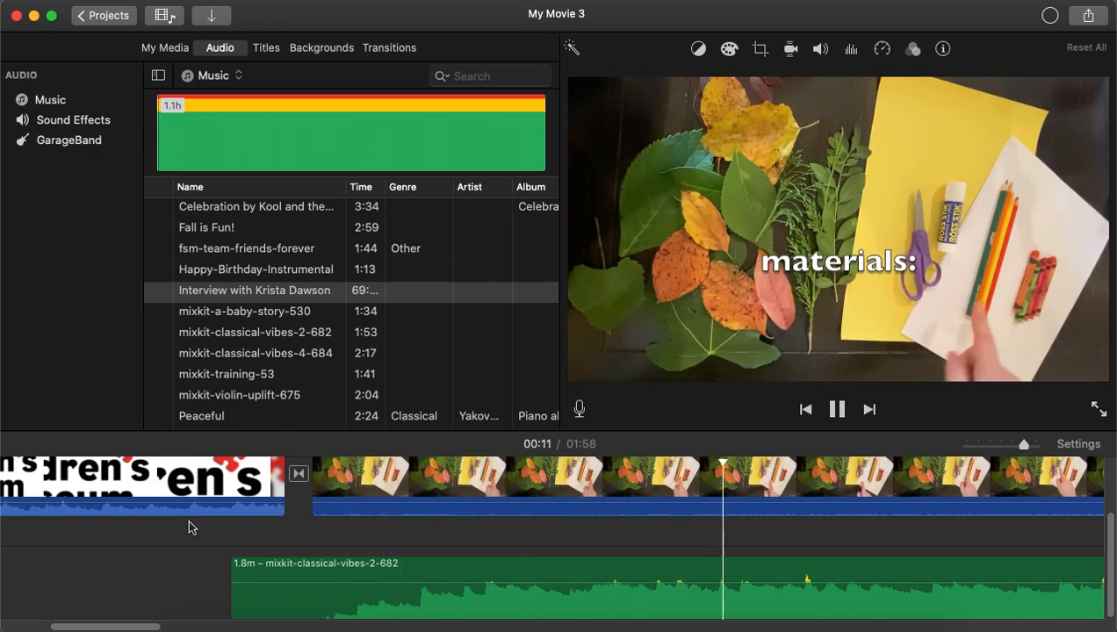
pyautogui.press('space')
pyautogui.hscroll(10, 563, 539)
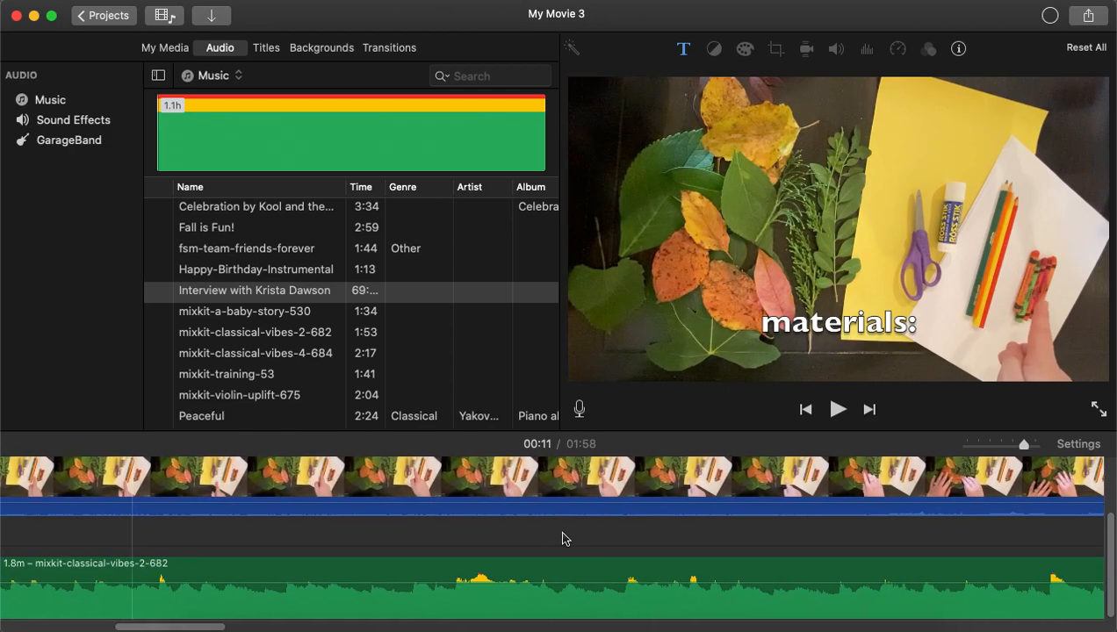
pyautogui.hscroll(10, 563, 539)
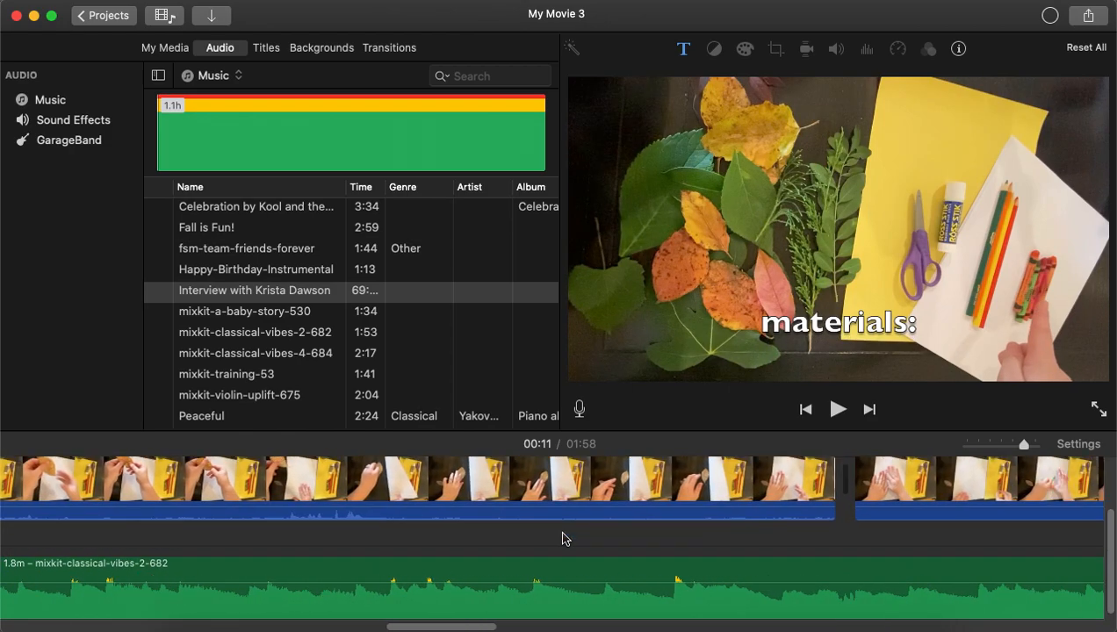
pyautogui.hscroll(5, 563, 539)
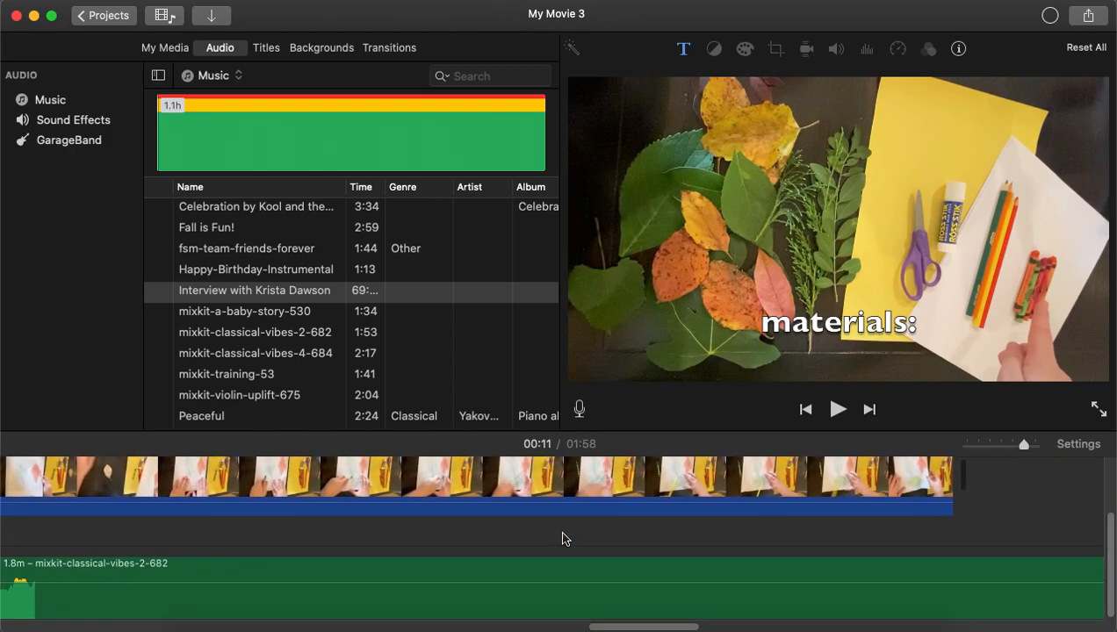
pyautogui.scroll(2, 563, 539)
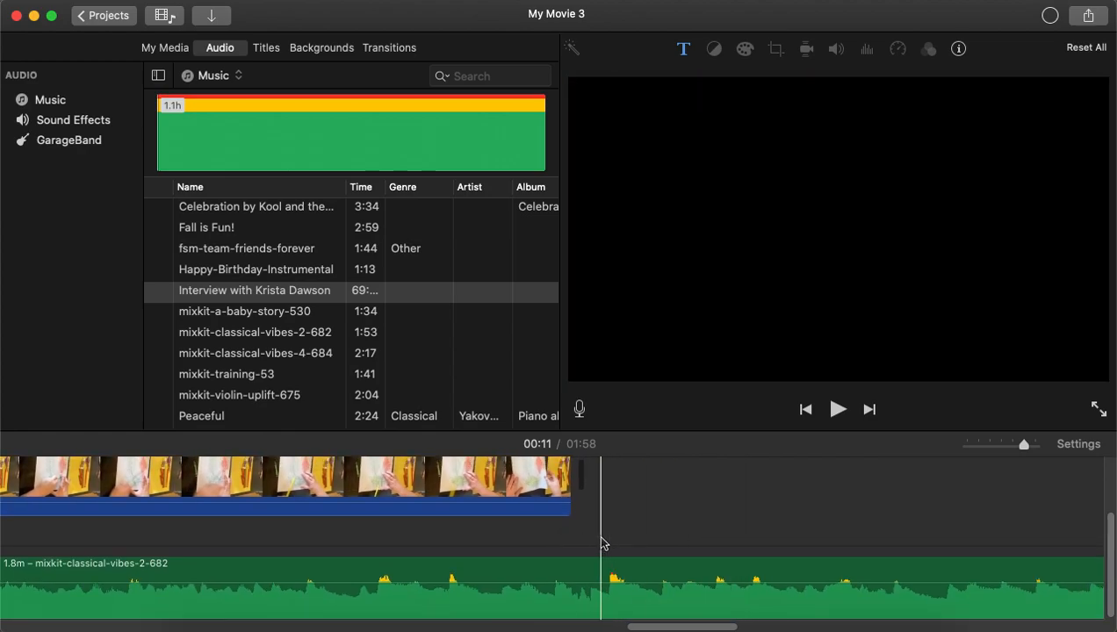
pyautogui.scroll(-2, 601, 528)
pyautogui.scroll(2, 602, 529)
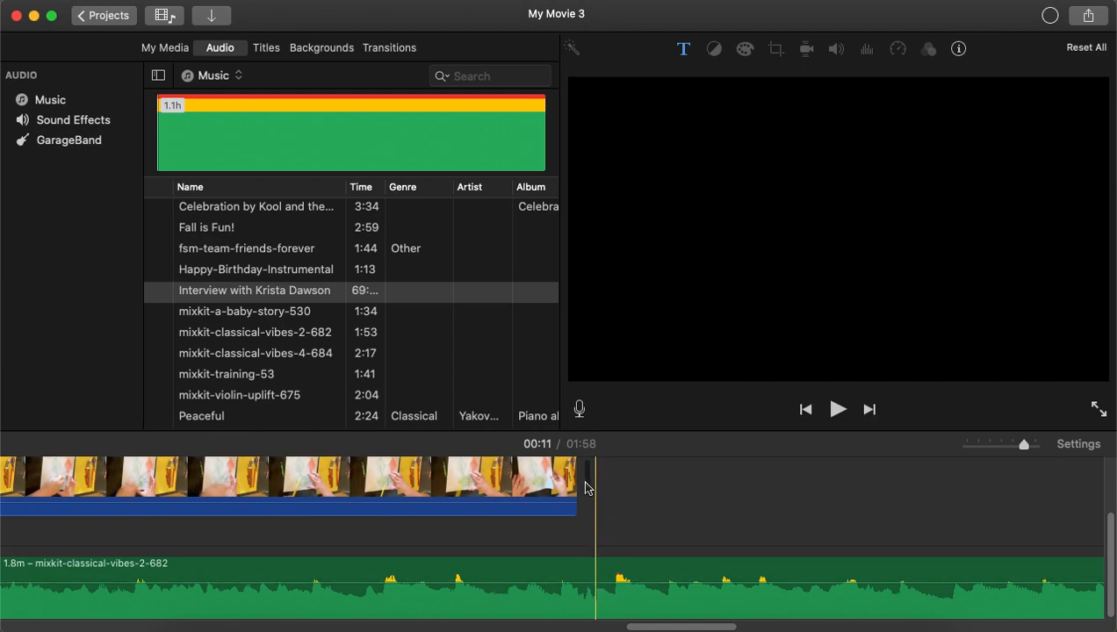
# Add a Cross Blur transition after the last video clip.
pyautogui.click(389, 49)
pyautogui.moveTo(151, 180); pyautogui.dragTo(532, 482)
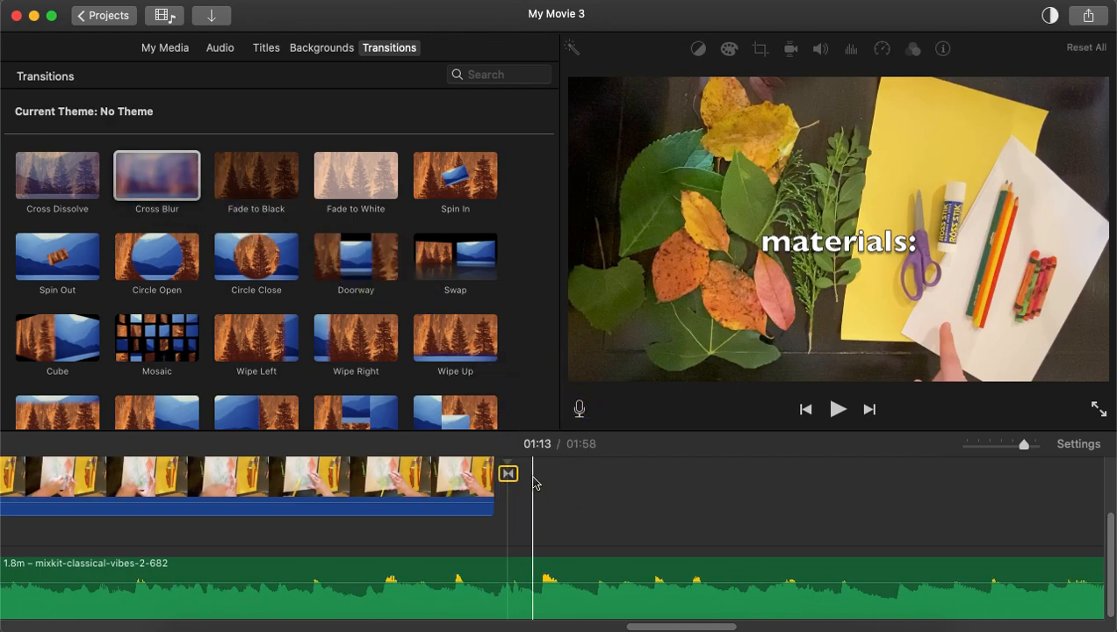
# Split the music track at the end of the video and delete the leftover music after it.
pyautogui.click(518, 545)
pyautogui.click(522, 572)
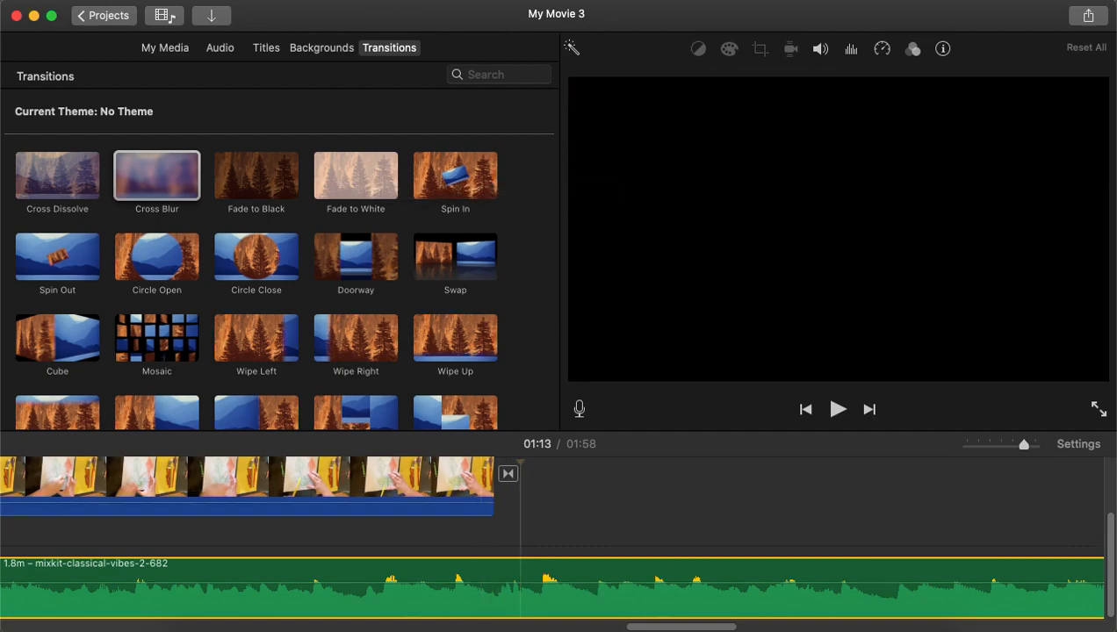
pyautogui.click(251, 1)
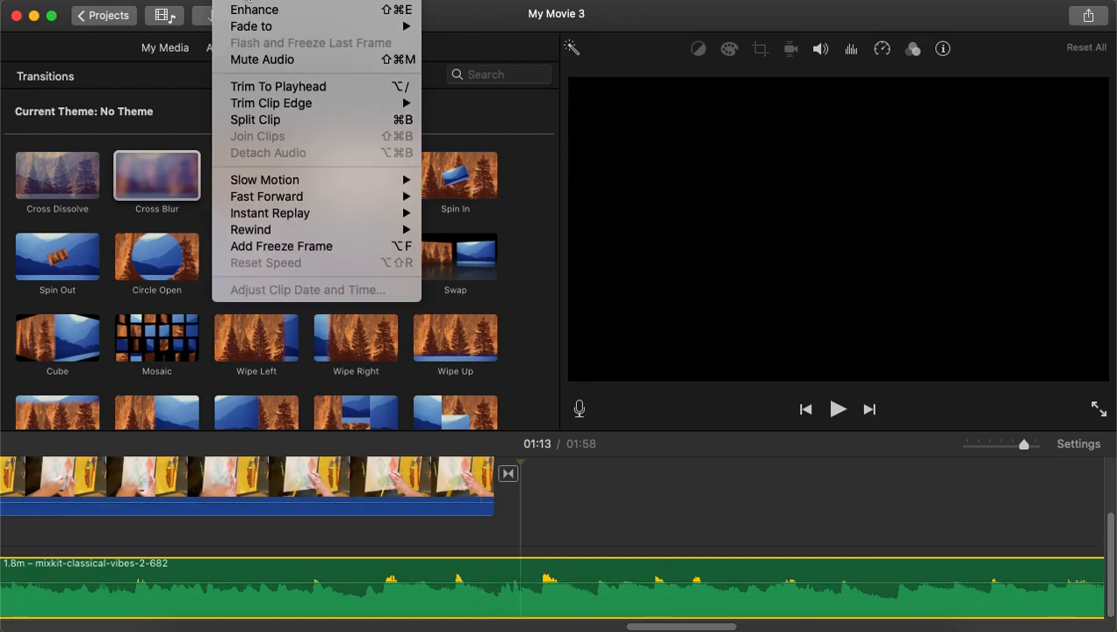
pyautogui.click(251, 120)
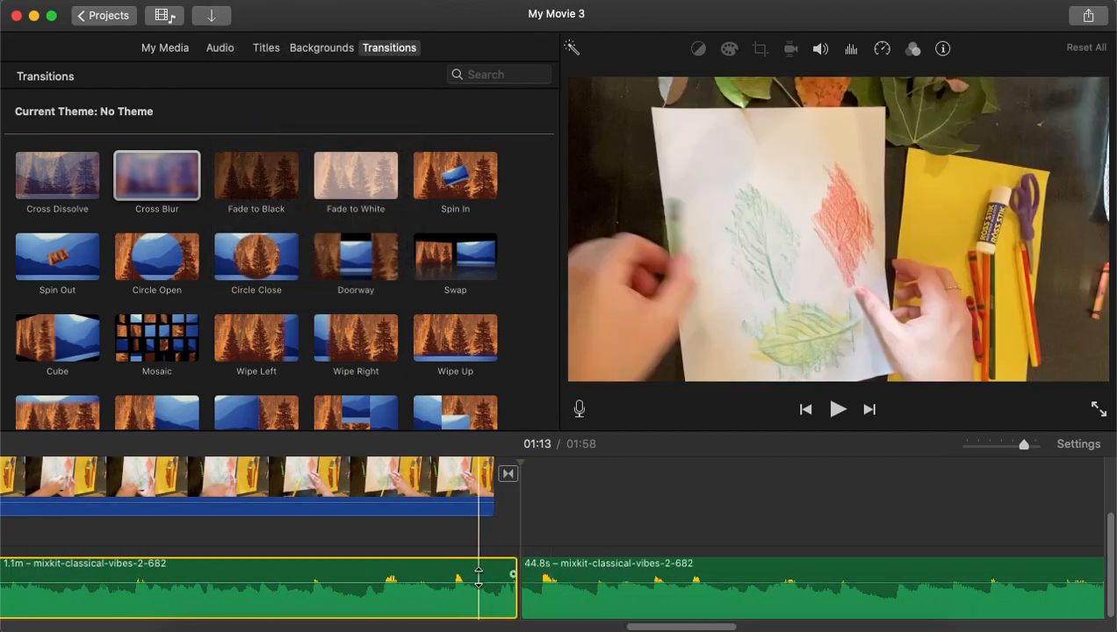
pyautogui.click(596, 575)
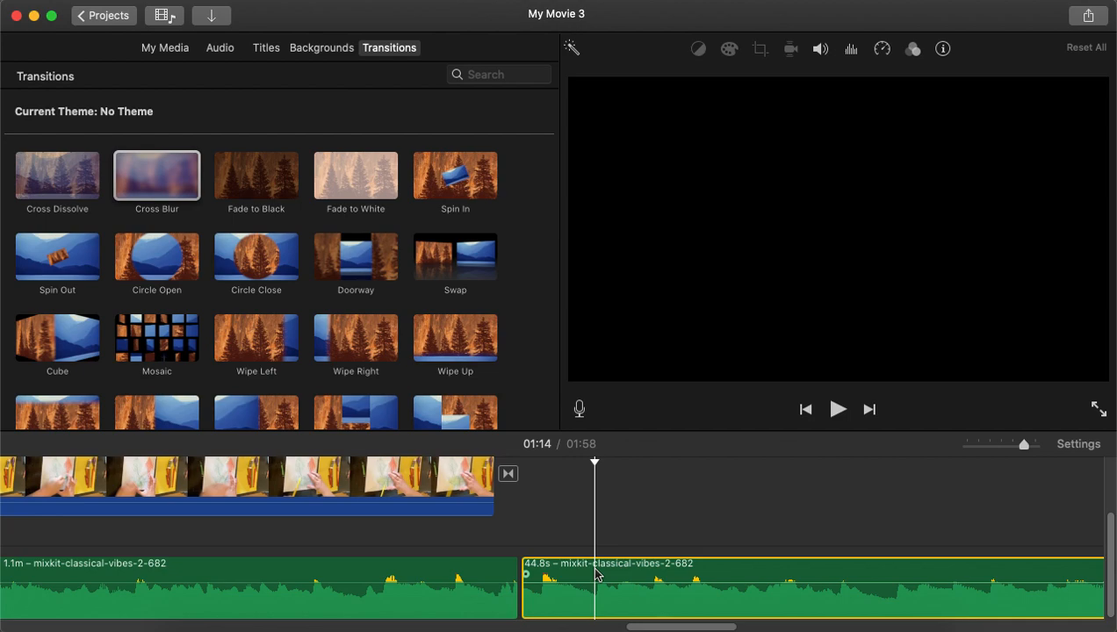
pyautogui.press('Delete')
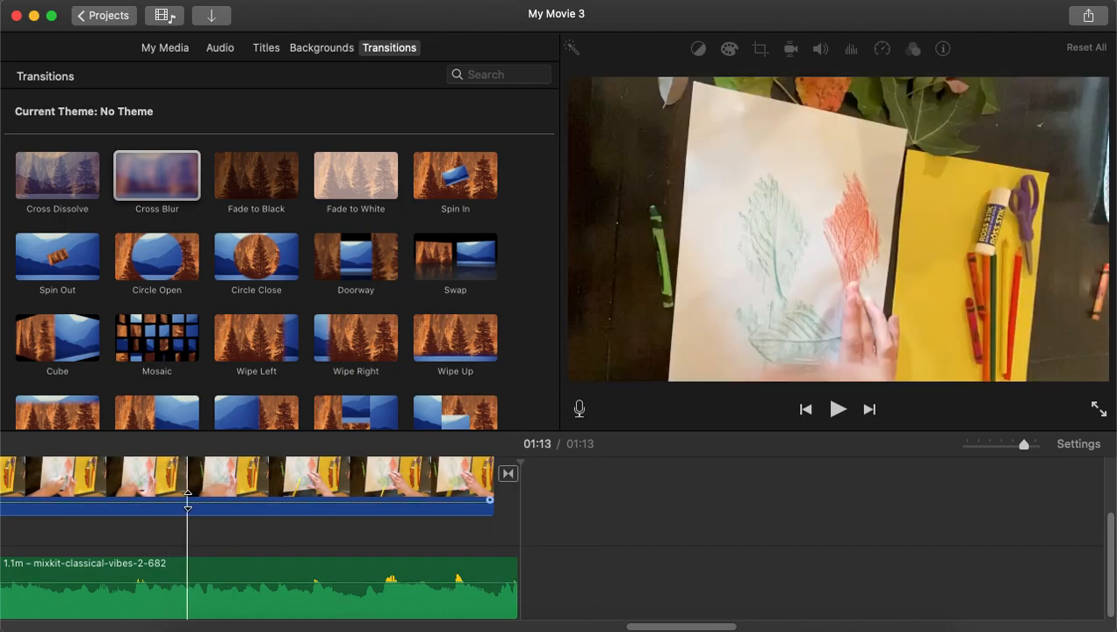
# Add a long fade-out to the end of the music clip and preview the ending.
pyautogui.click(187, 509)
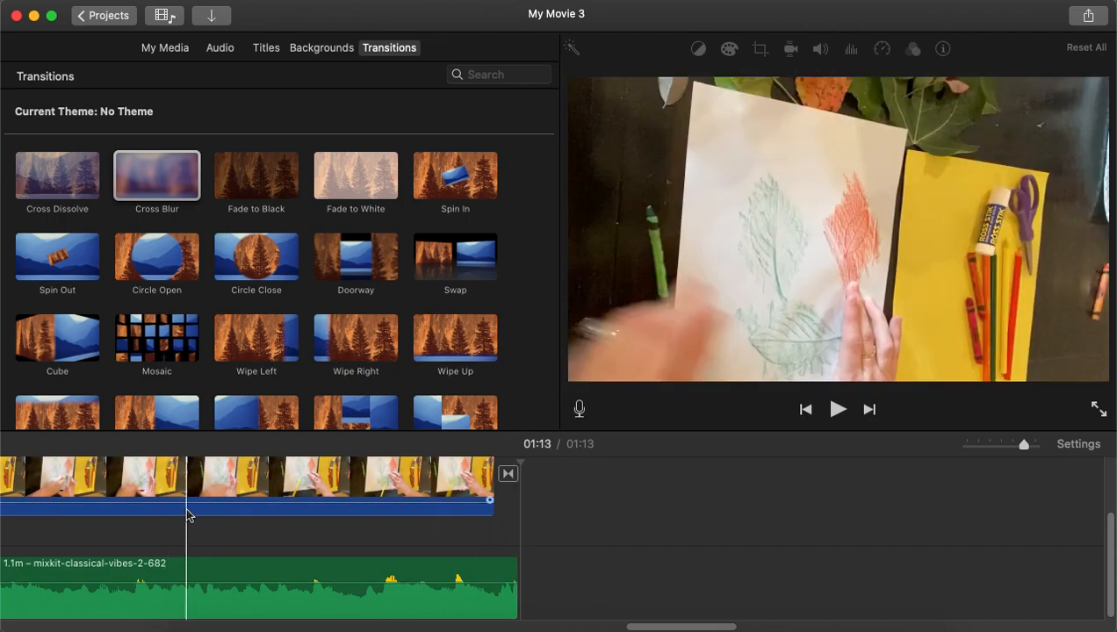
pyautogui.press('space')
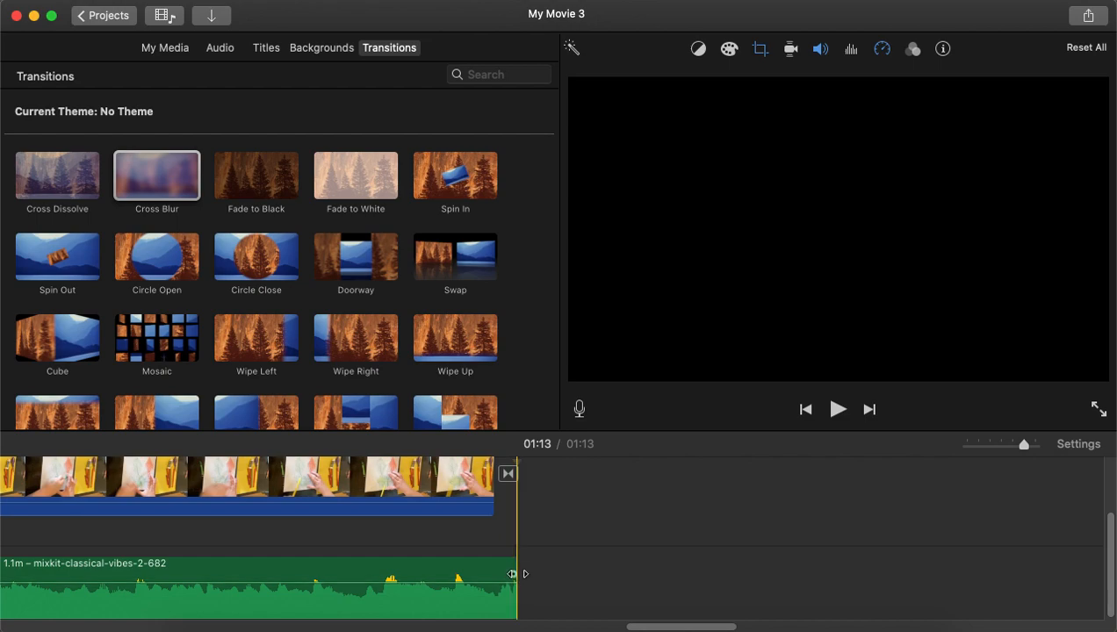
pyautogui.moveTo(513, 574); pyautogui.dragTo(290, 570)
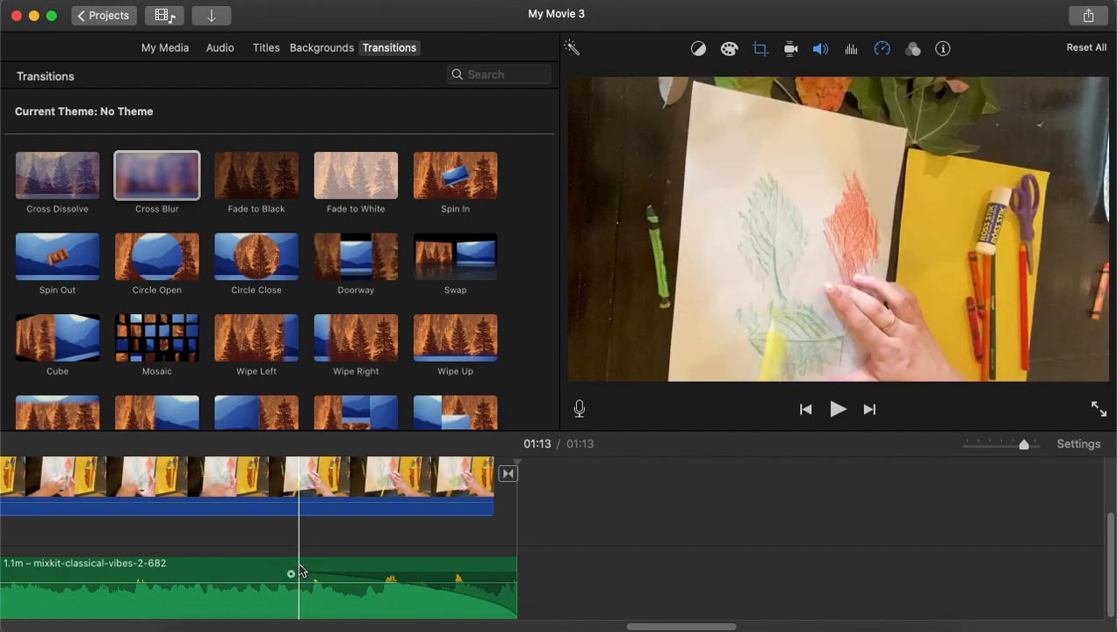
pyautogui.click(222, 575)
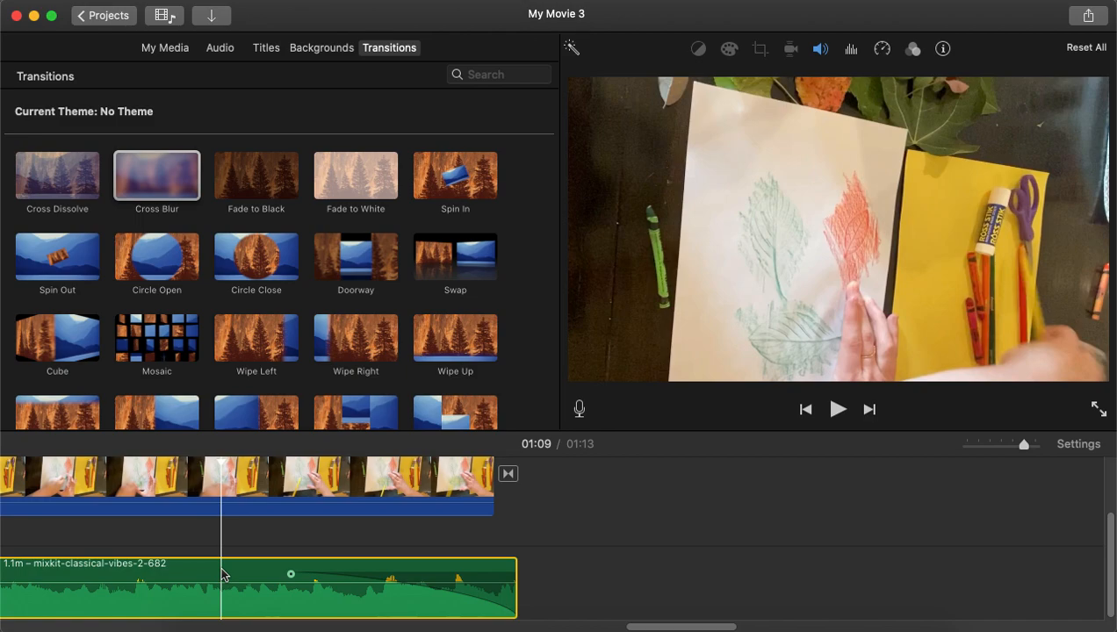
pyautogui.press('space')
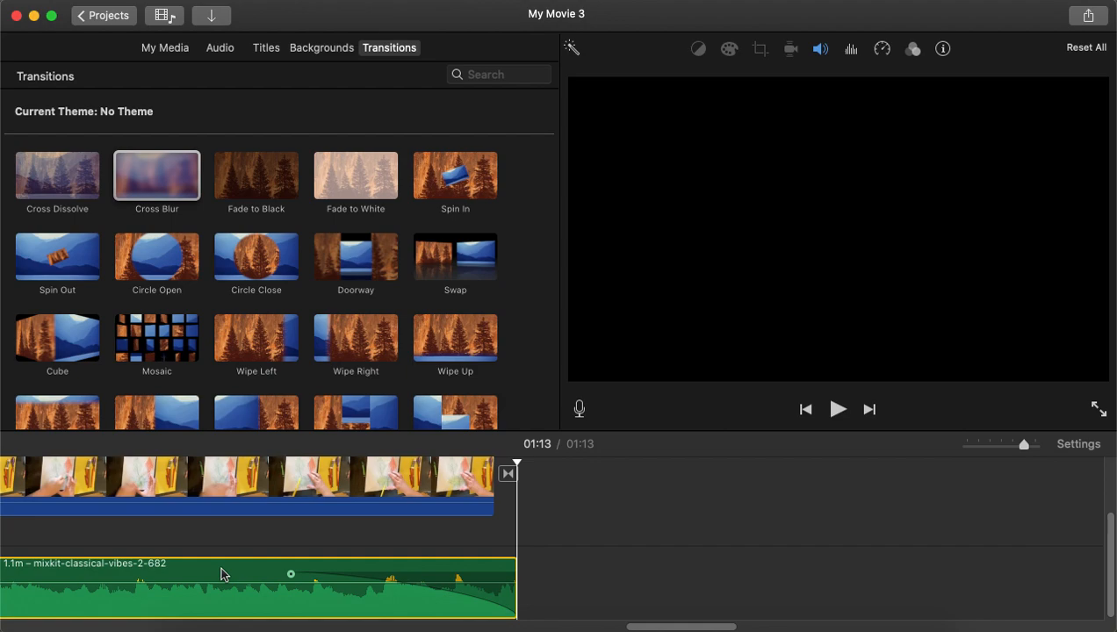
# Append the Children's Museum logo clip after the final transition and play back the movie.
pyautogui.click(162, 50)
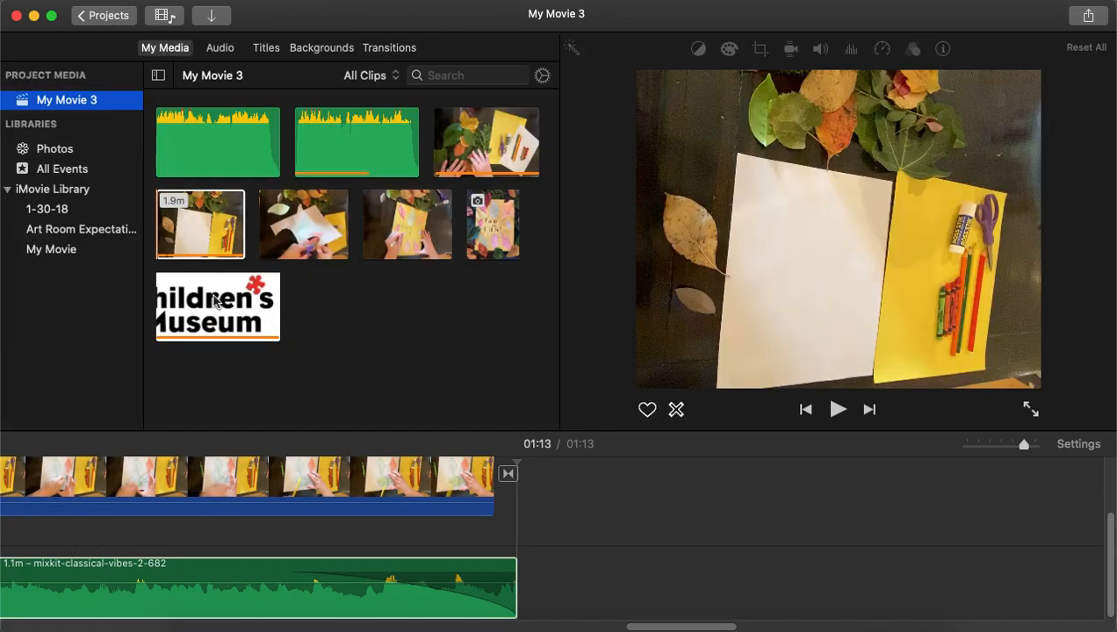
pyautogui.moveTo(217, 301); pyautogui.dragTo(526, 479)
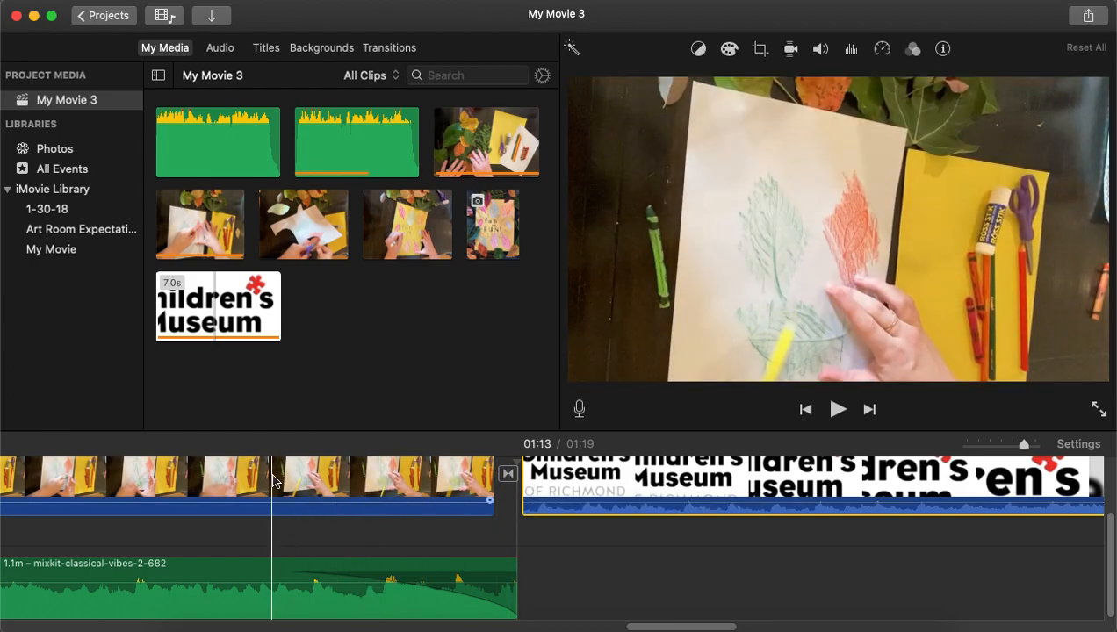
pyautogui.click(243, 480)
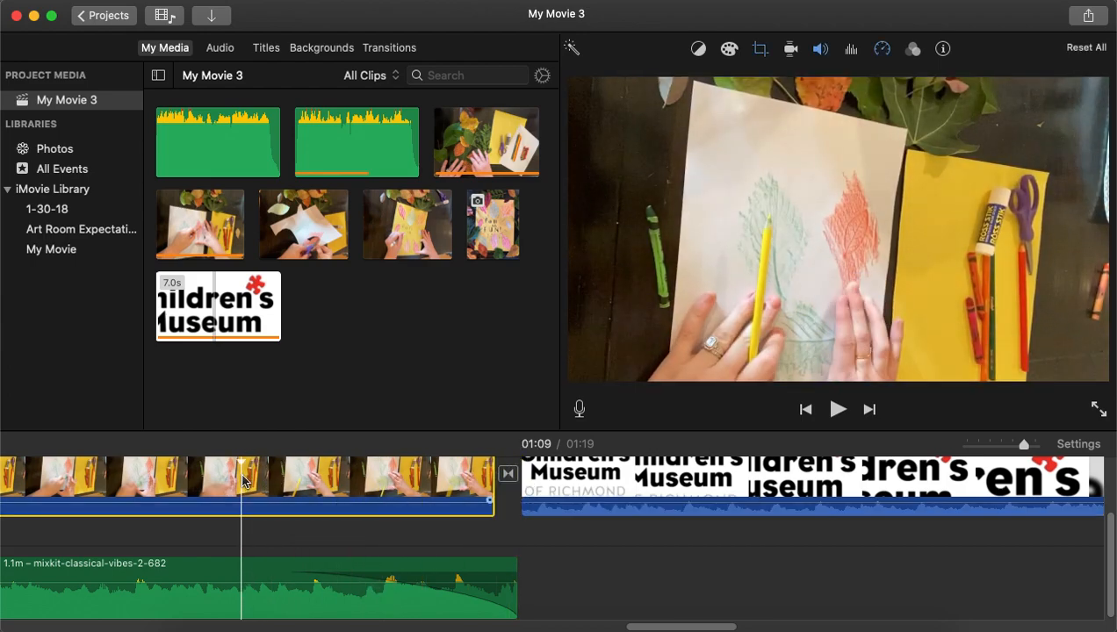
pyautogui.press('space')
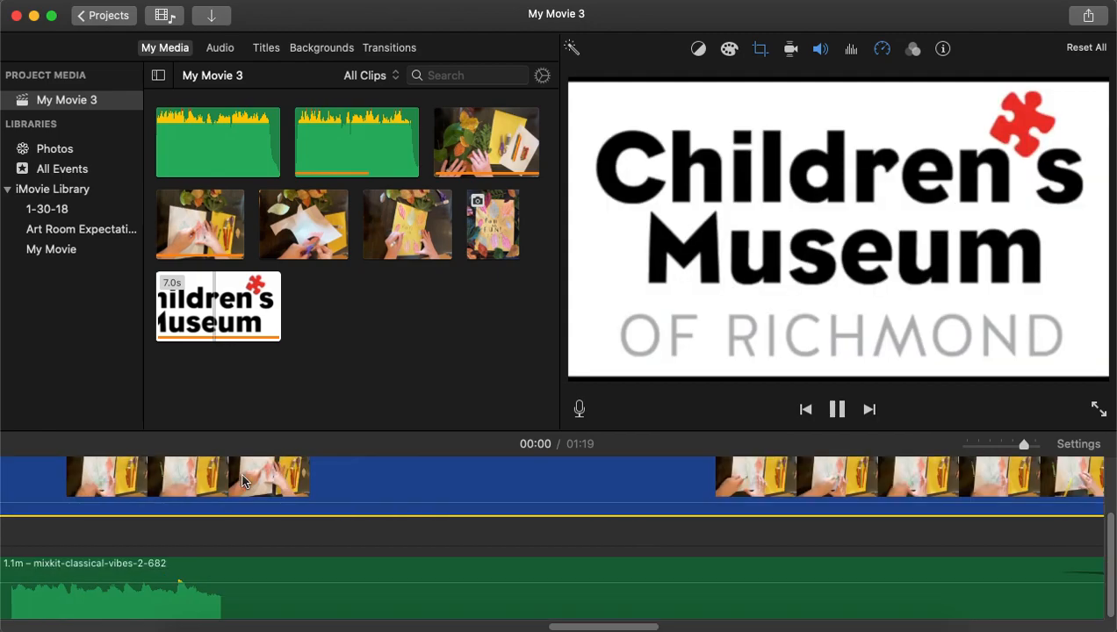
pyautogui.press('space')
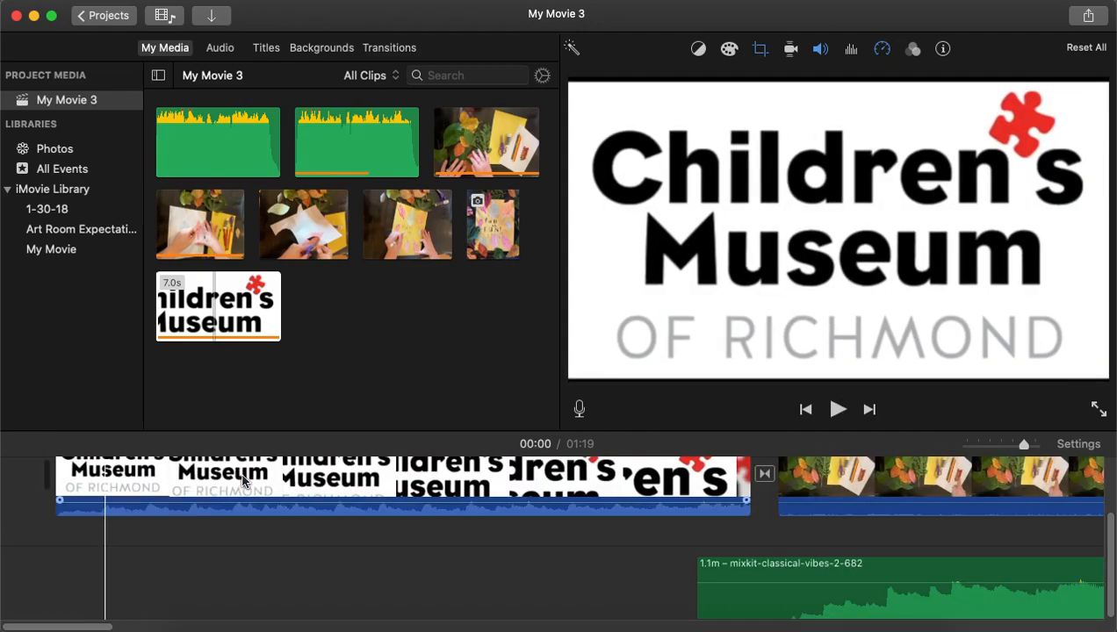